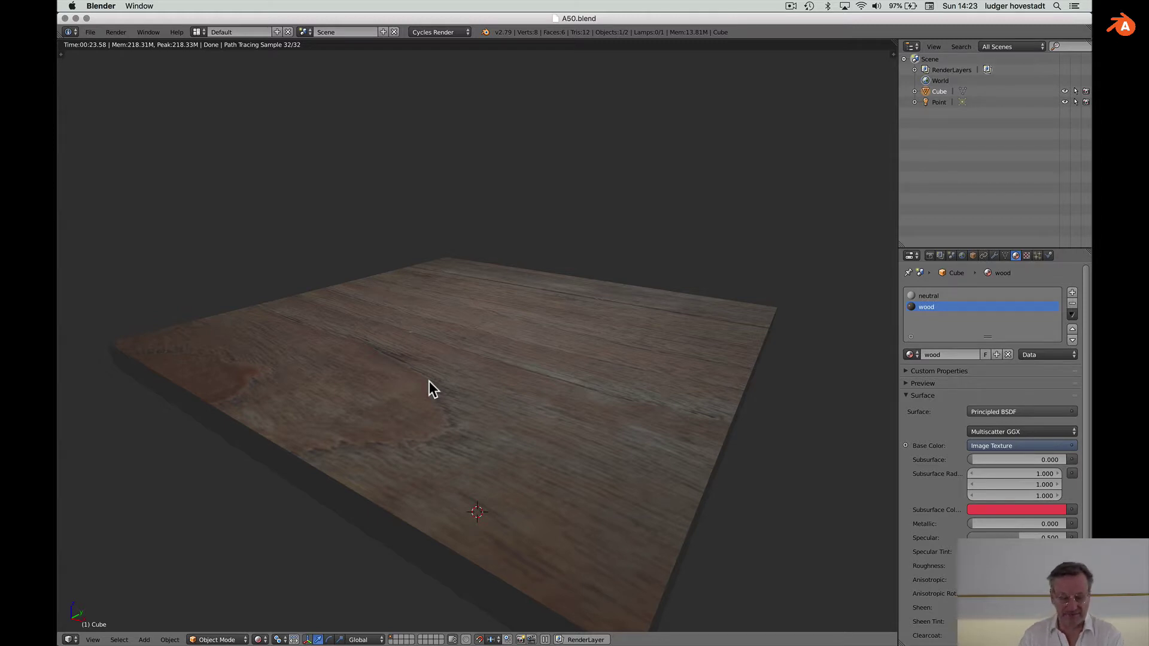
# - Orbit the viewport to look over the rendered wooden slab
pyautogui.hscroll(-3, 490, 372)
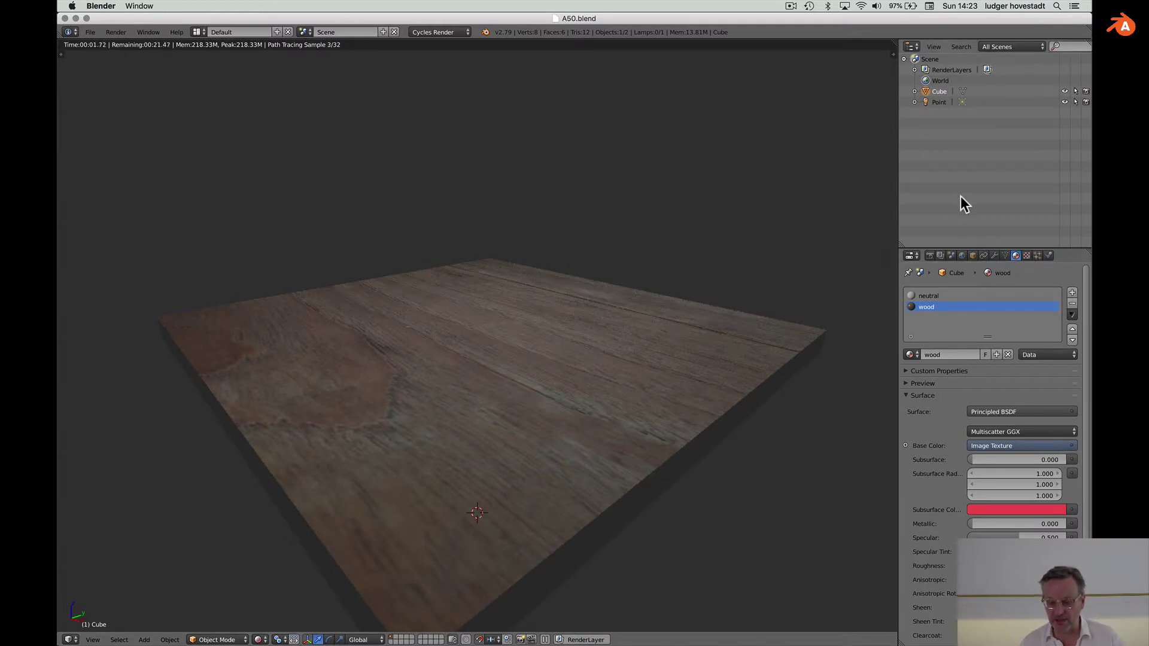
# - Select the Point lamp and set its emission strength to 500
pyautogui.click(939, 102)
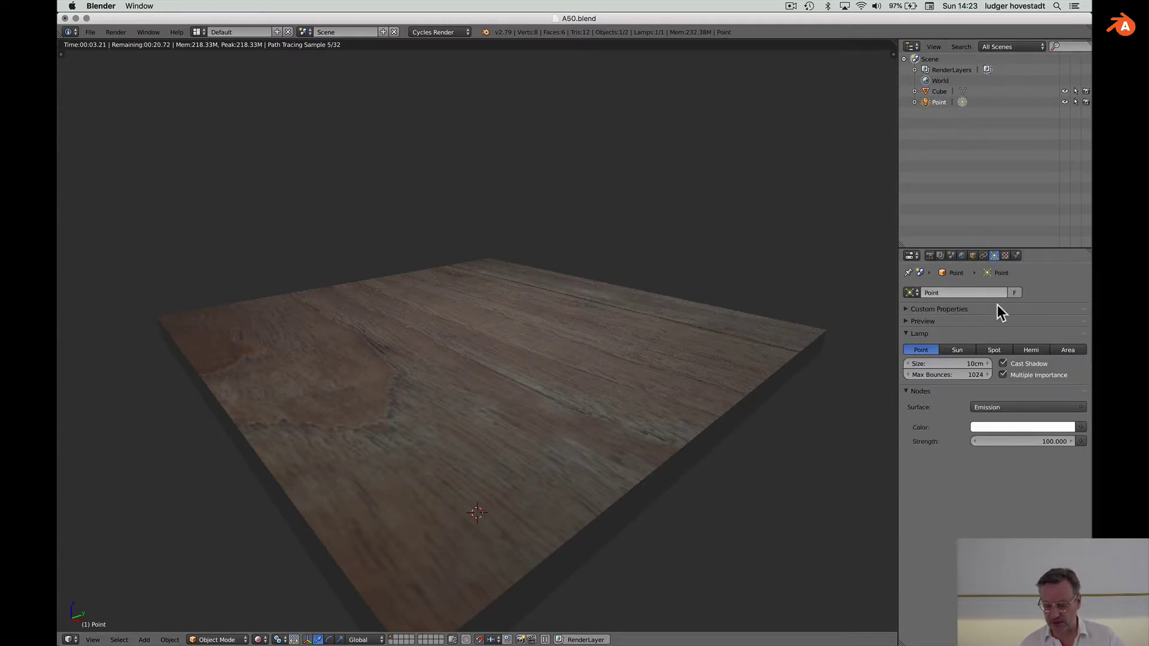
pyautogui.doubleClick(1042, 443)
pyautogui.write('500')
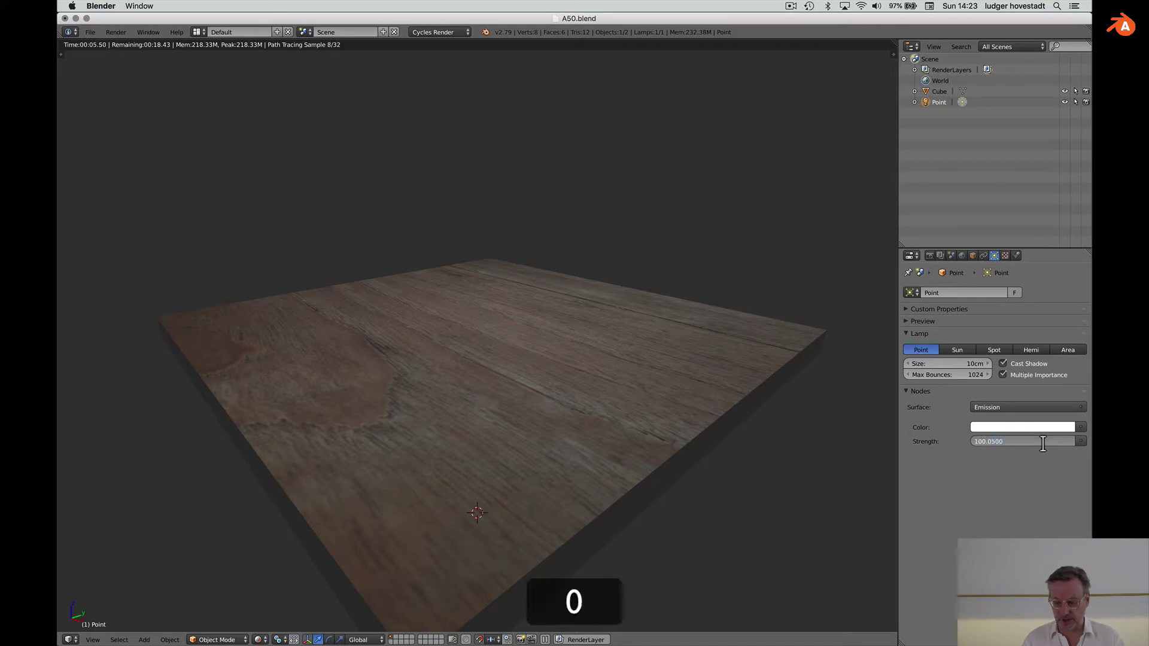
pyautogui.click(989, 442)
pyautogui.moveTo(1004, 442); pyautogui.dragTo(944, 442)
pyautogui.write('500')
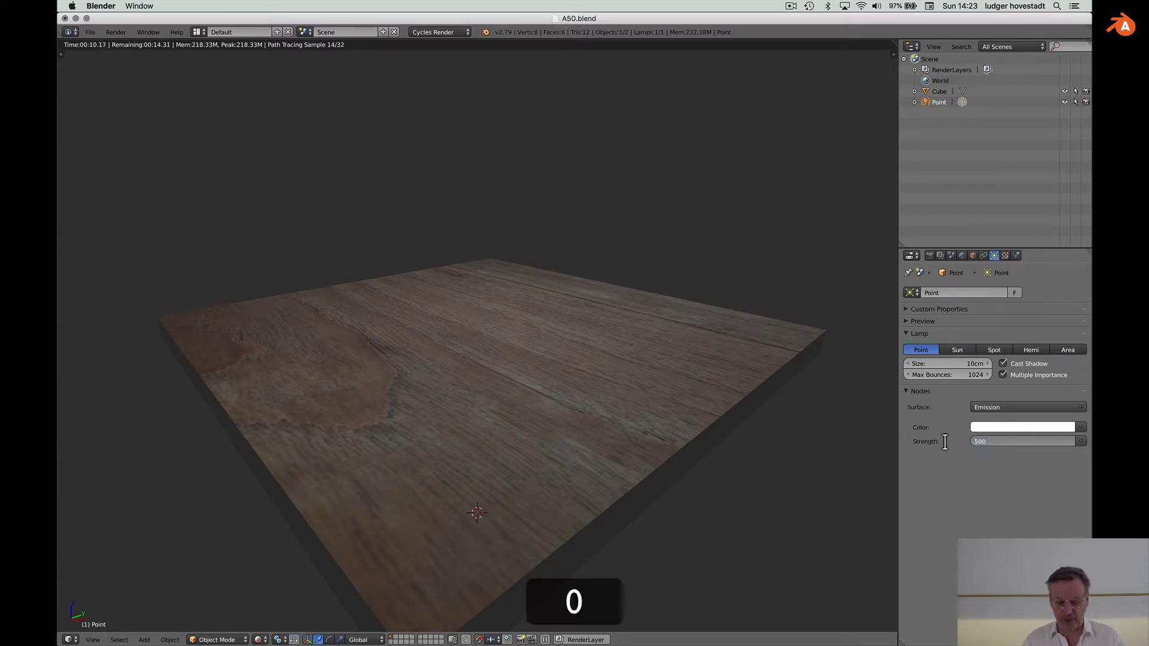
pyautogui.press('Return')
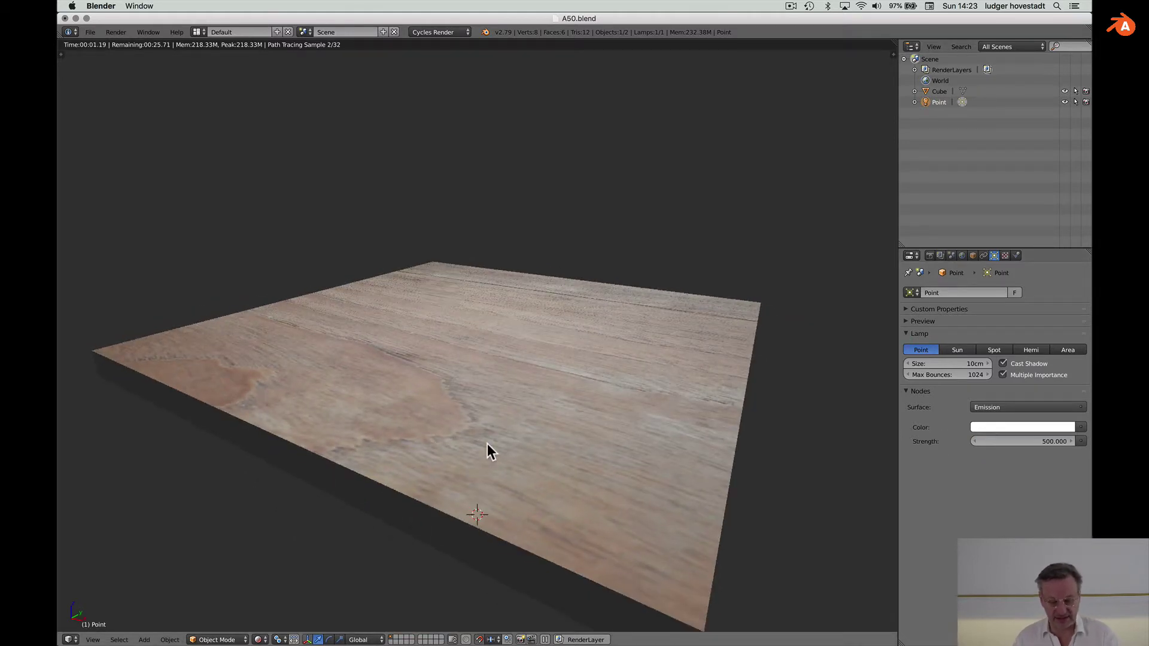
# - Orbit and zoom the viewport to inspect the brighter slab render
pyautogui.scroll(2, 487, 443)
pyautogui.hscroll(-5, 487, 443)
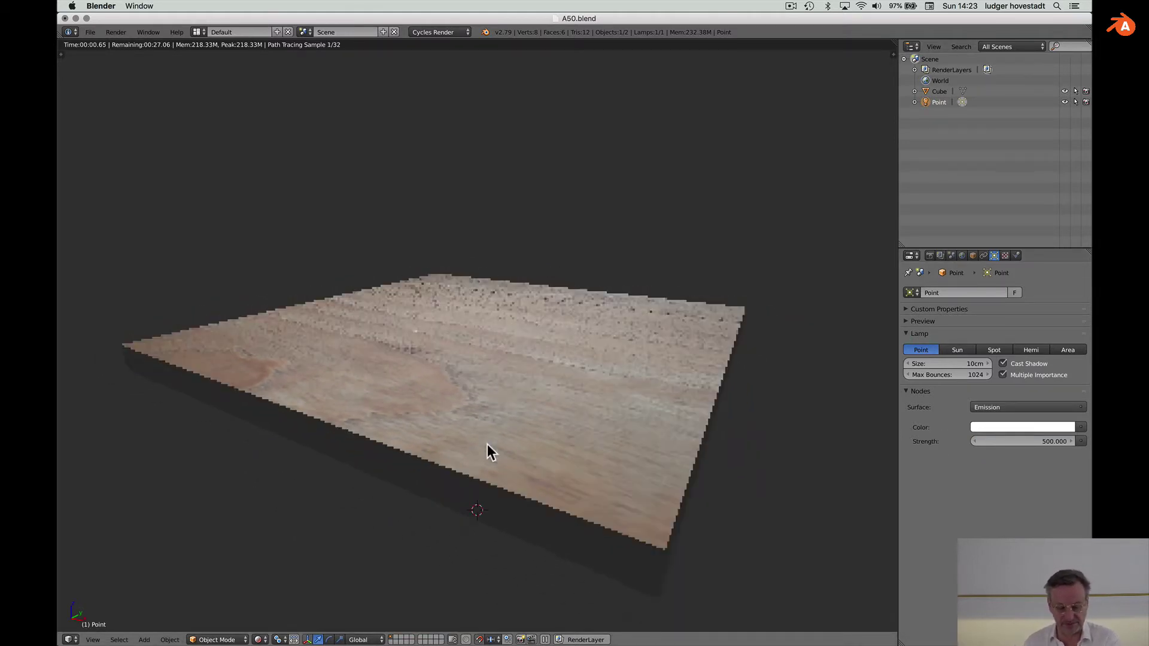
pyautogui.scroll(5, 487, 444)
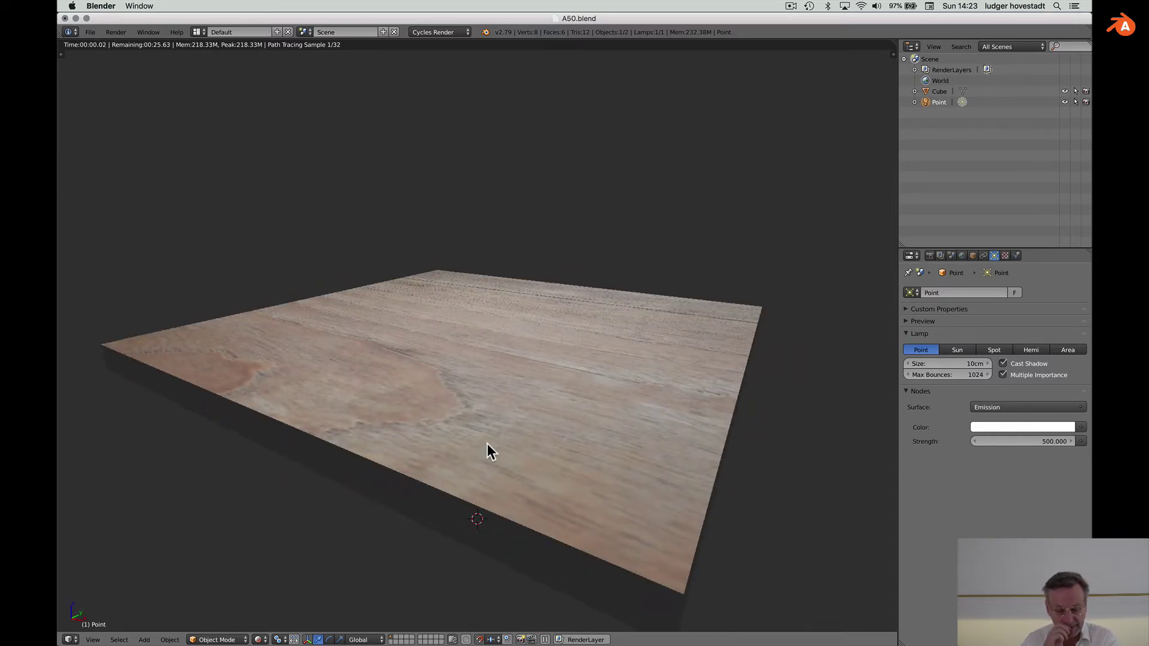
pyautogui.scroll(3, 487, 443)
pyautogui.scroll(4, 487, 443)
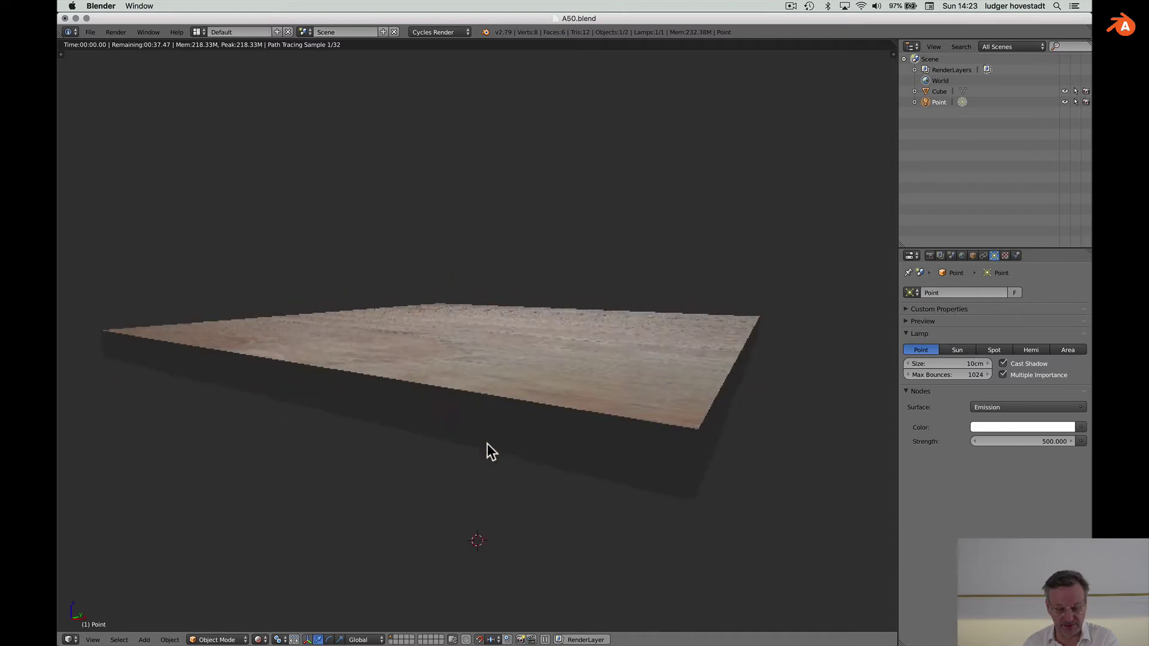
pyautogui.scroll(-7, 487, 443)
pyautogui.scroll(3, 487, 444)
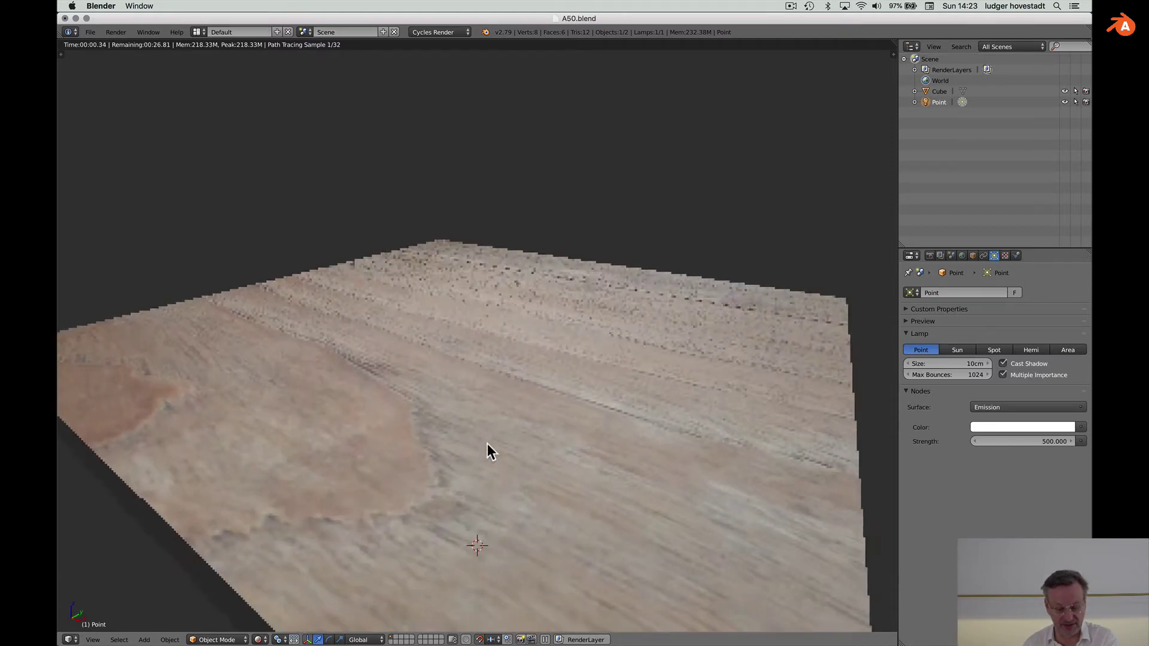
pyautogui.scroll(3, 487, 443)
pyautogui.scroll(-3, 485, 447)
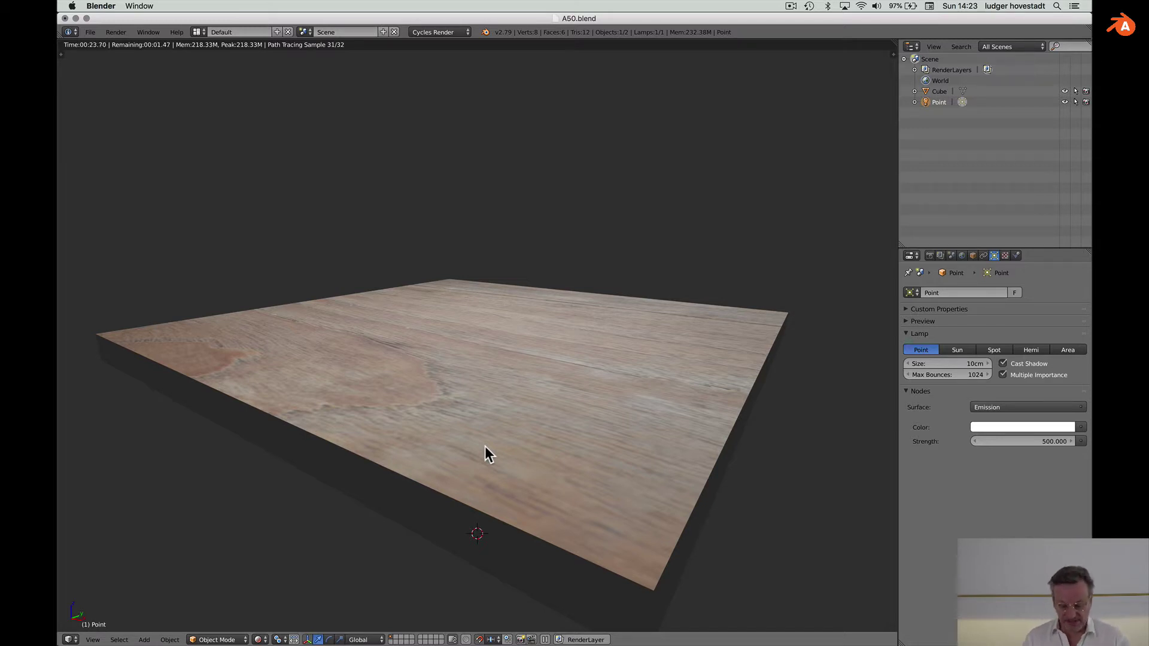
# - With the sidebar shown, make the lamp a Sun of 50cm size and strength 3
pyautogui.press('n')
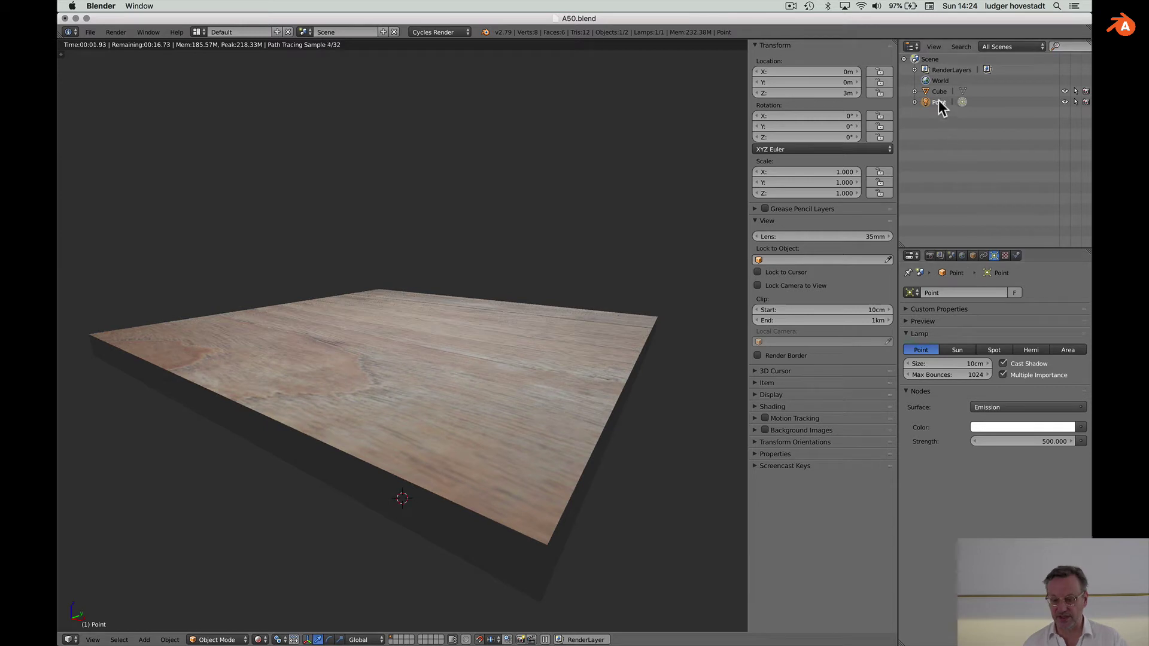
pyautogui.click(959, 349)
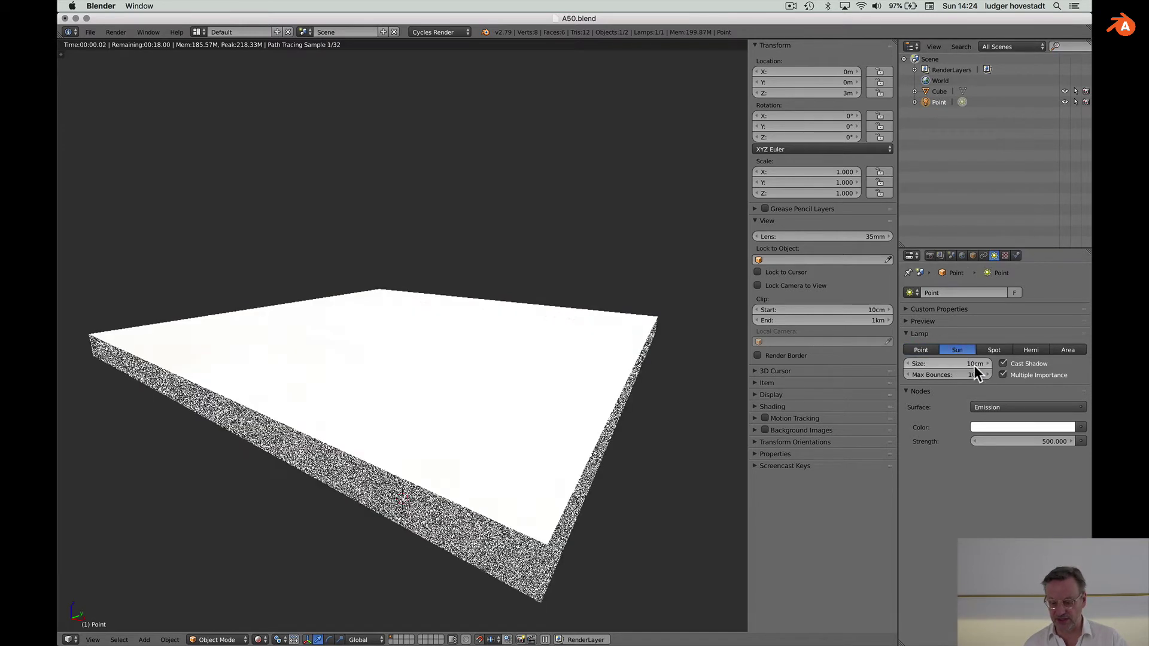
pyautogui.click(973, 363)
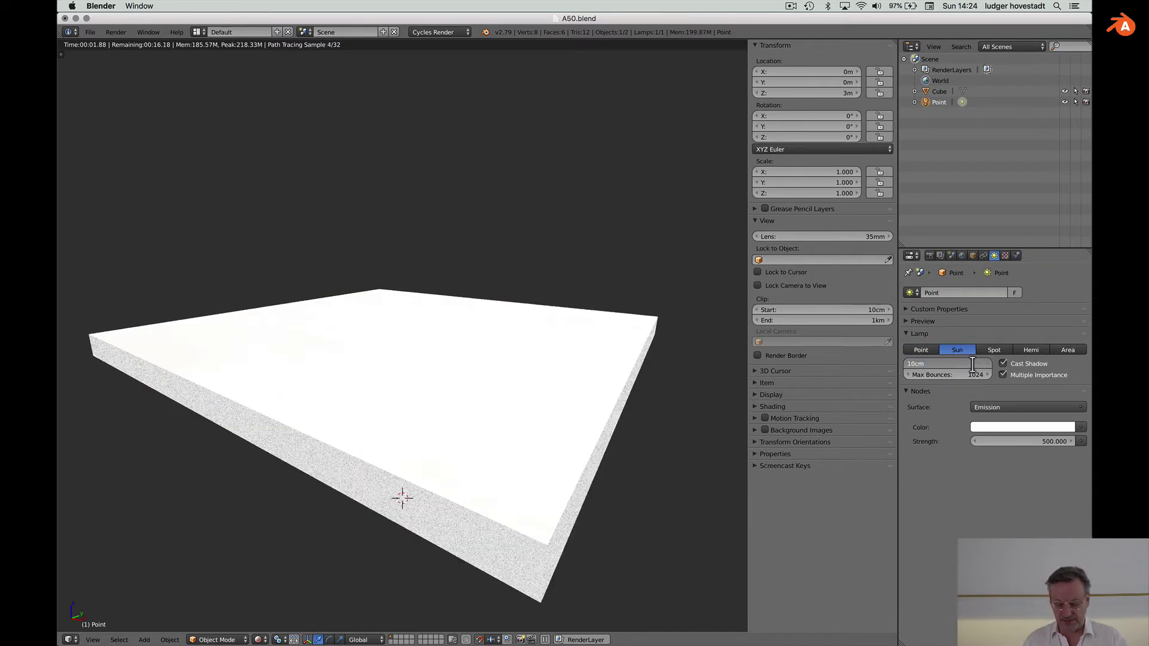
pyautogui.write('.5')
pyautogui.press('Return')
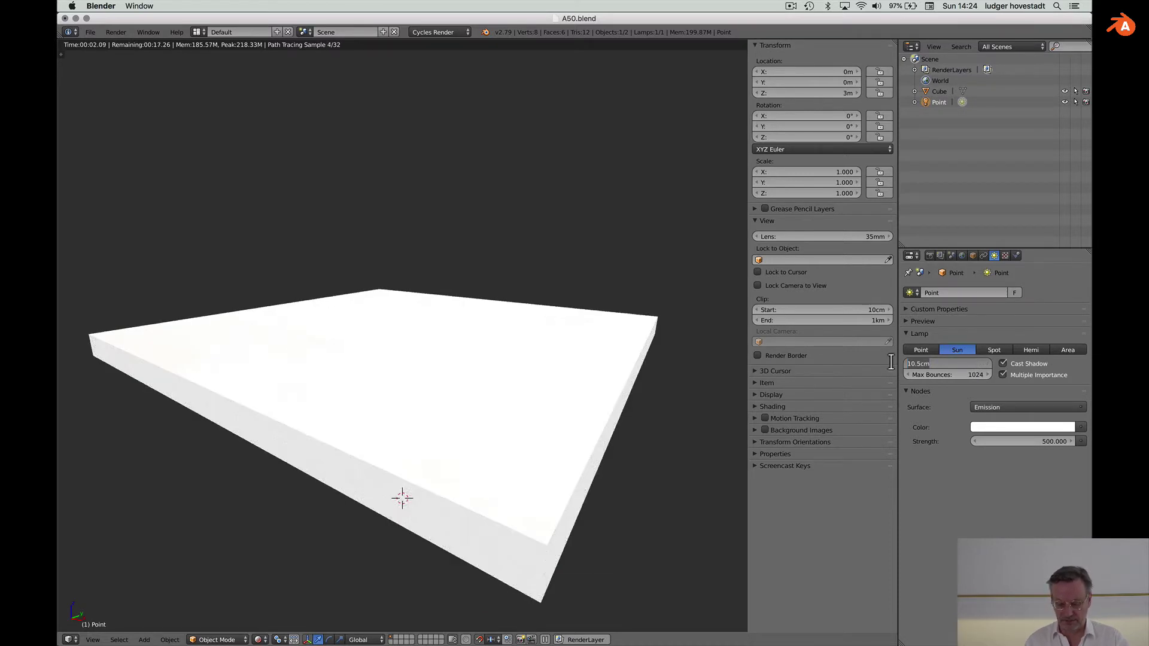
pyautogui.write('50')
pyautogui.press('Return')
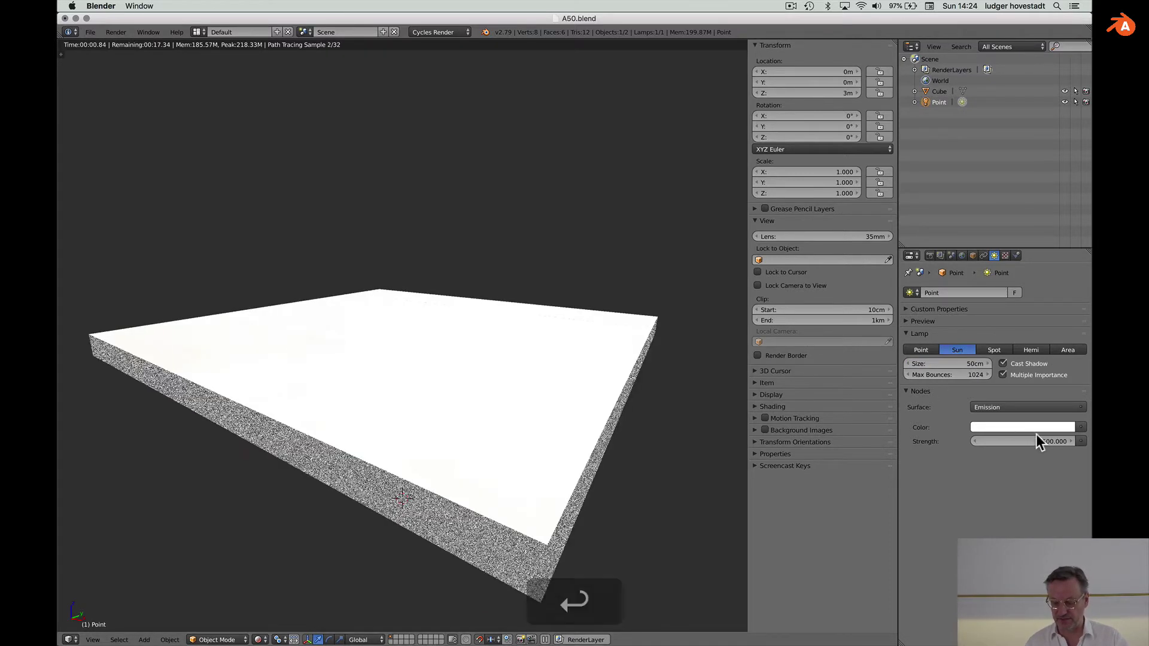
pyautogui.click(1049, 443)
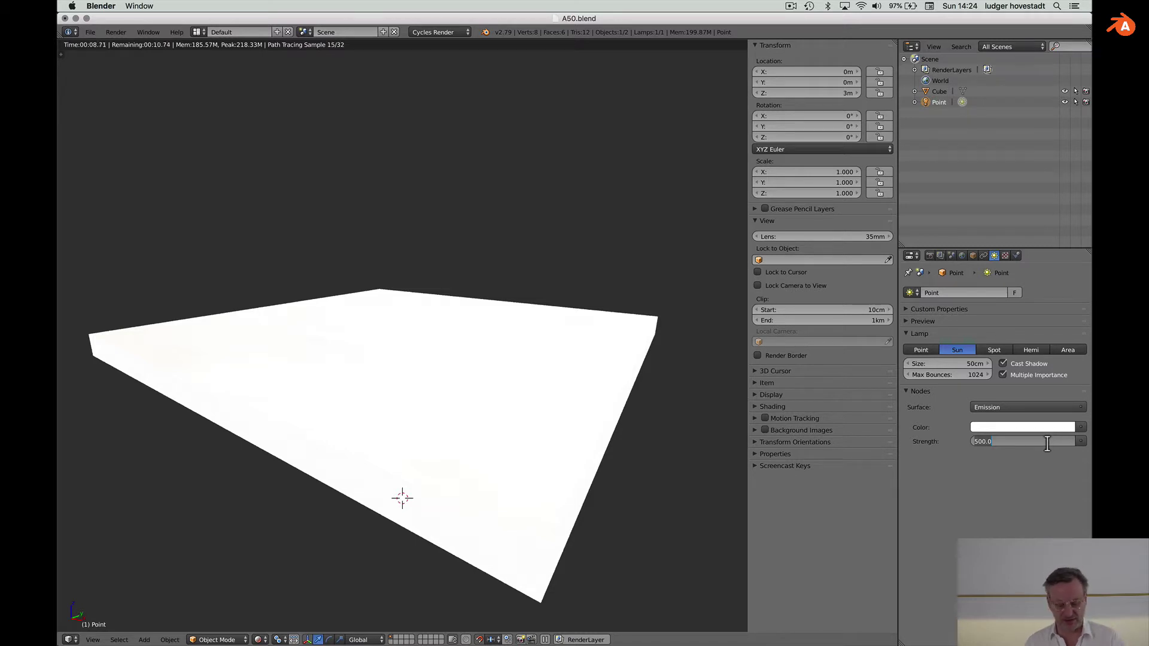
pyautogui.write('3')
pyautogui.press('Return')
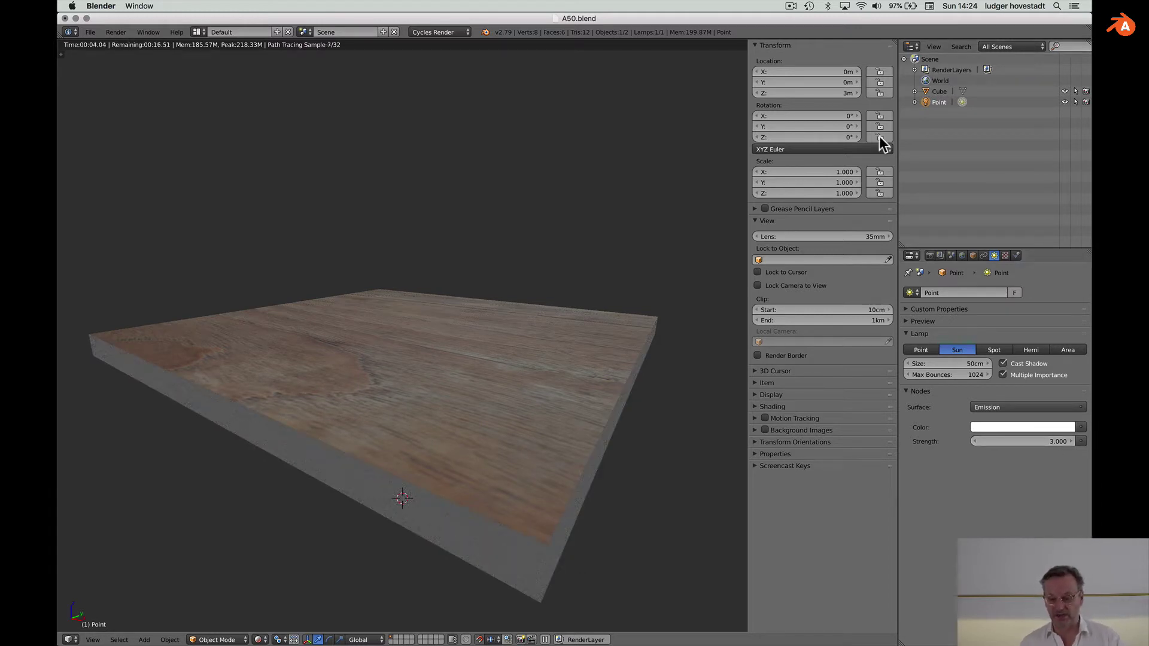
# - Rotate the sun lamp to 45° on Y, then turn it to about -73.8° on Z
pyautogui.moveTo(849, 127); pyautogui.dragTo(847, 137)
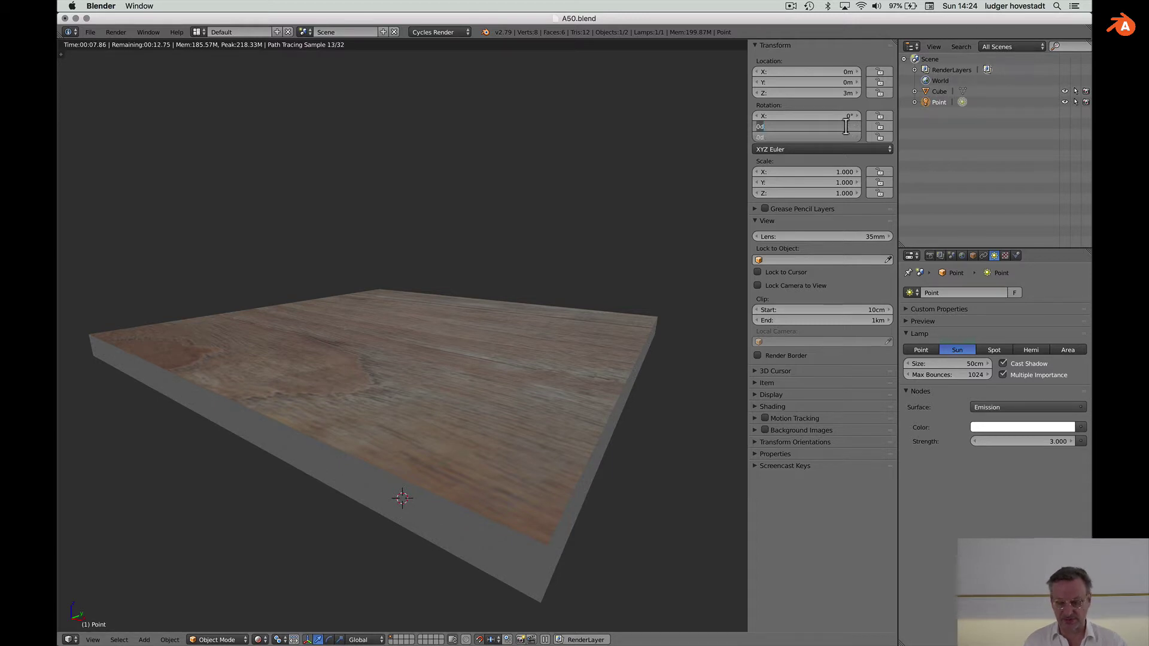
pyautogui.write('45')
pyautogui.press('Return')
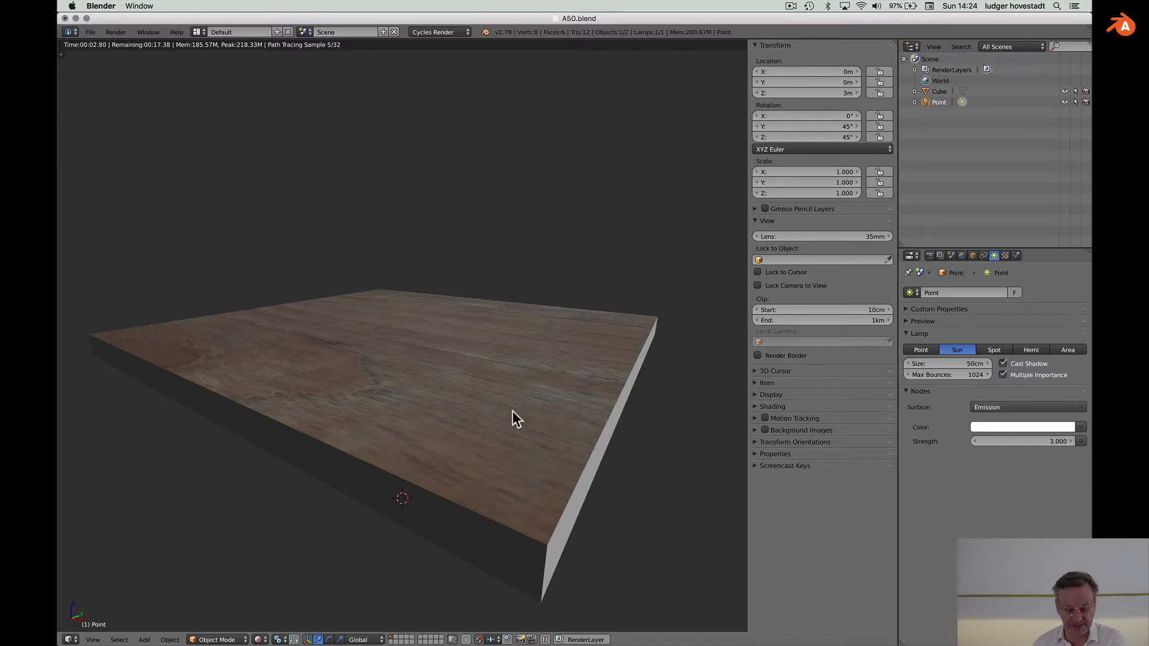
pyautogui.scroll(4, 508, 408)
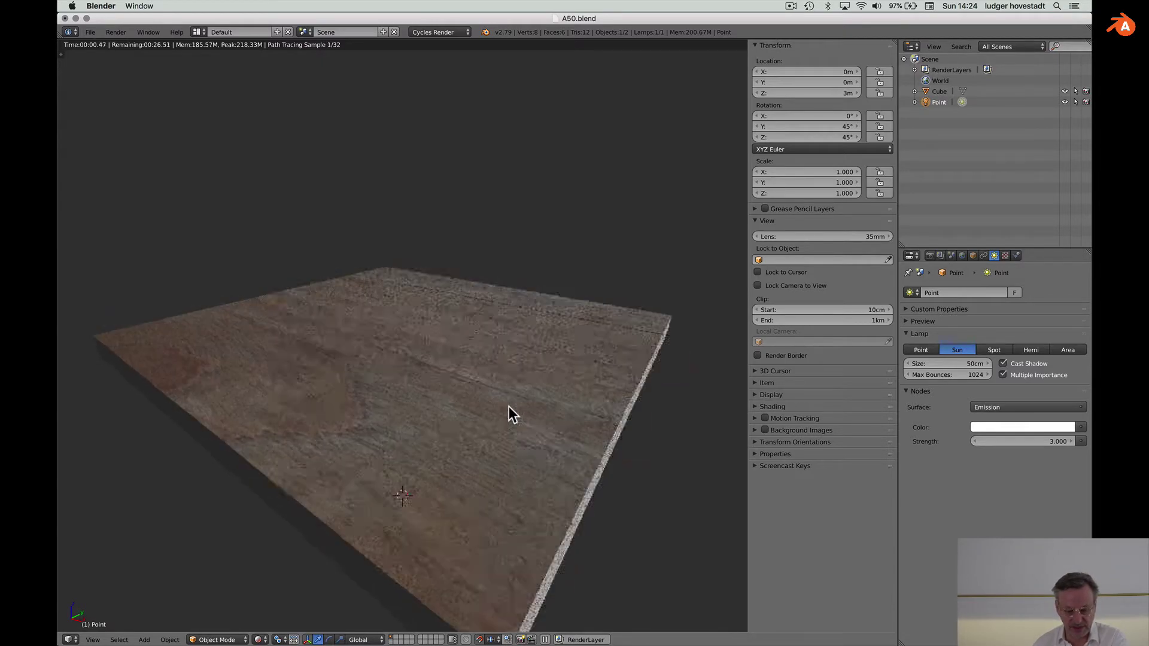
pyautogui.scroll(-3, 508, 407)
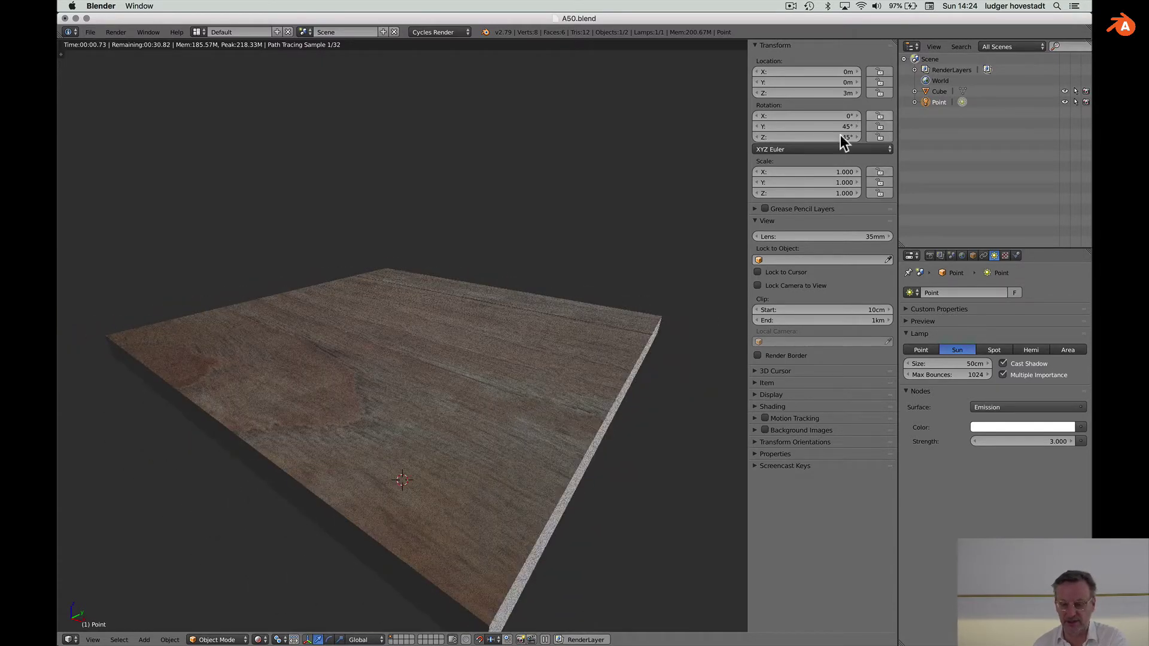
pyautogui.moveTo(855, 136); pyautogui.dragTo(728, 136)
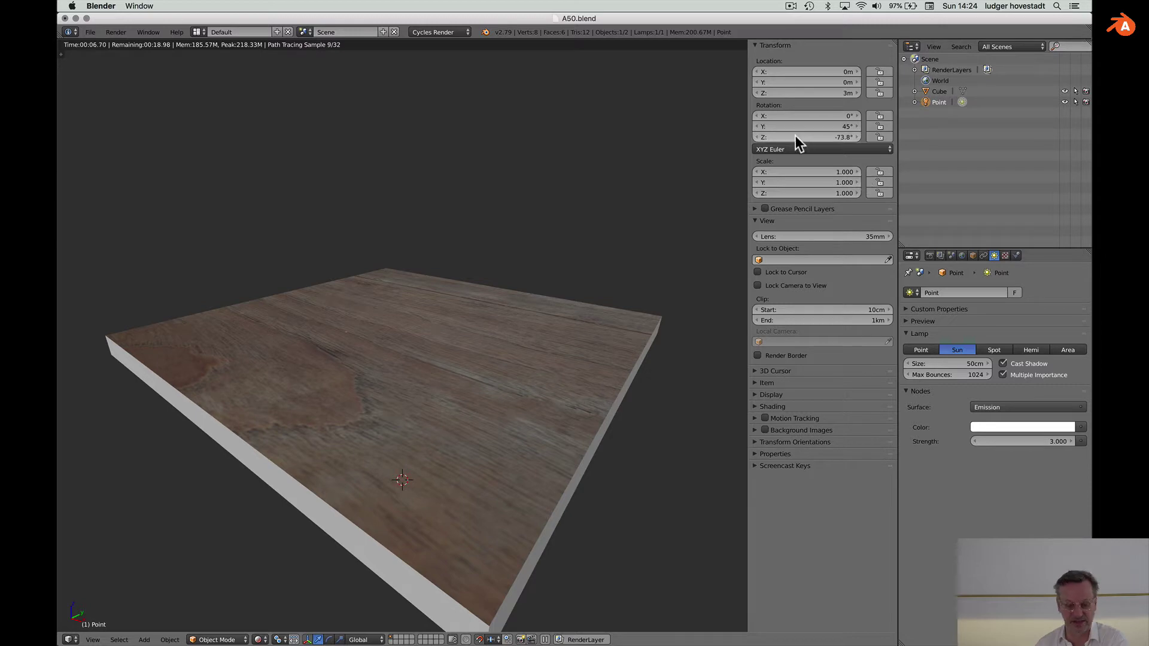
pyautogui.scroll(3, 406, 496)
pyautogui.scroll(-3, 406, 498)
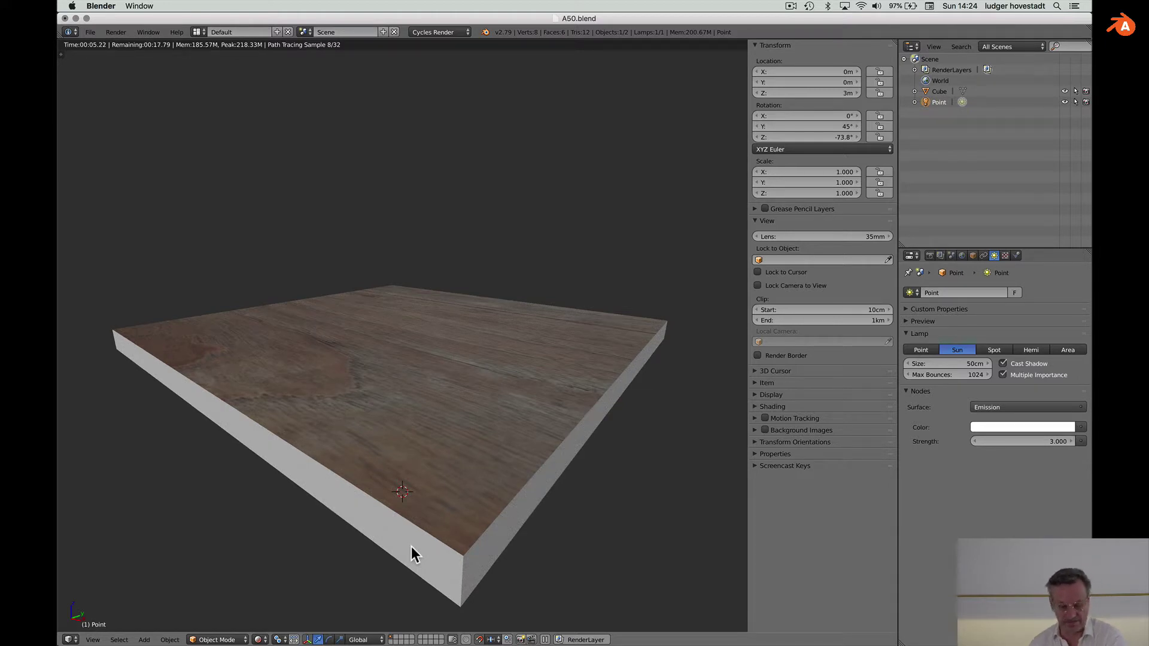
# - Switch to Finder and open DSC_9133.JPG with Adobe Photoshop CC 2015.5
pyautogui.press('super+Tab')
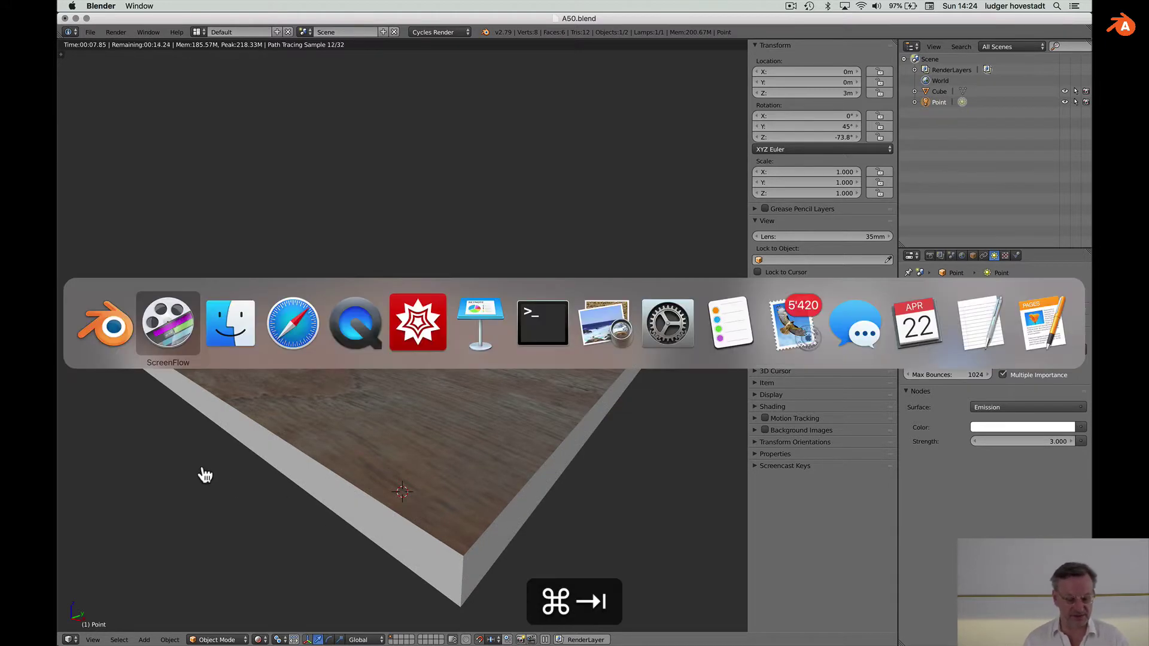
pyautogui.click(228, 325)
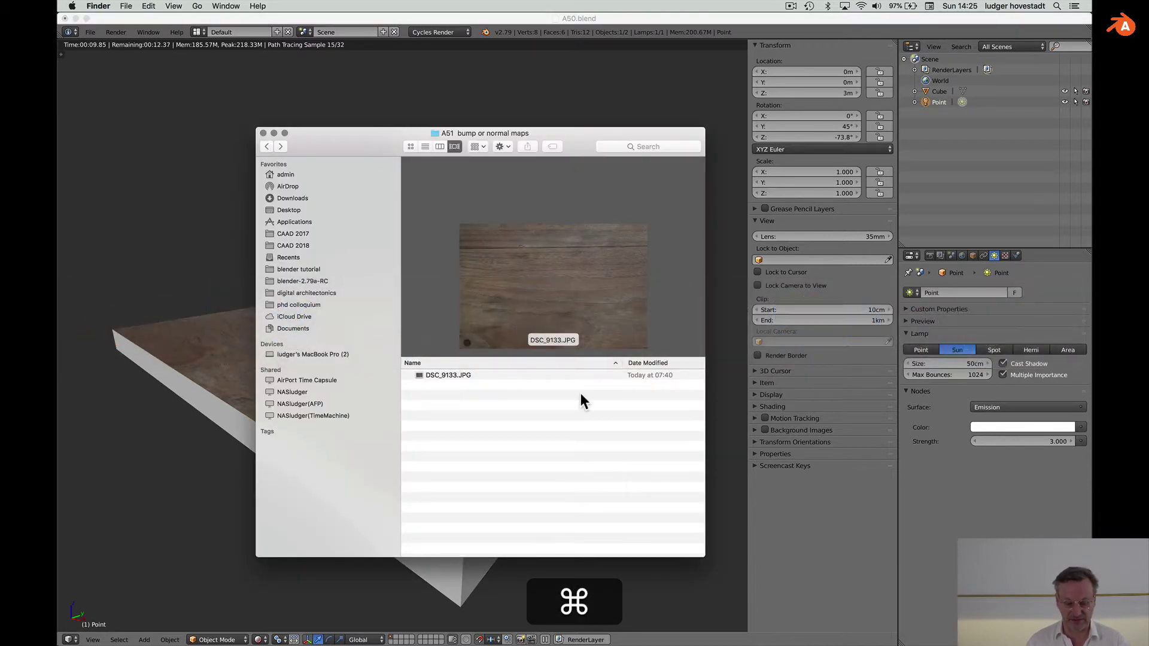
pyautogui.click(418, 376)
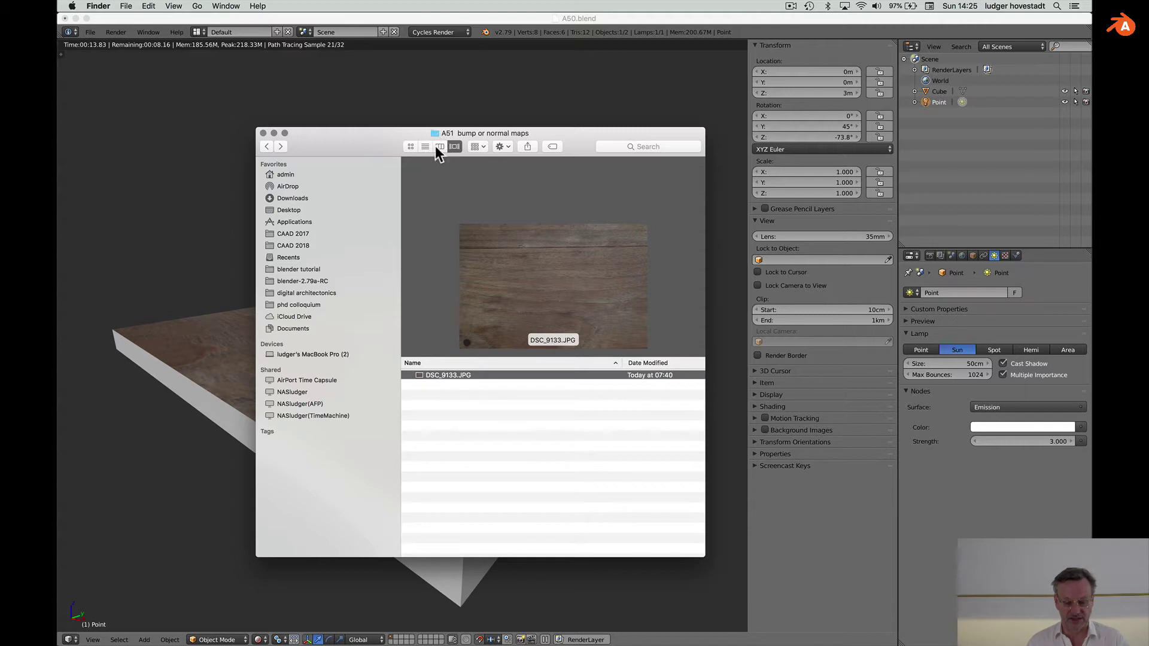
pyautogui.keyDown('ctrl'); pyautogui.click(420, 374); pyautogui.keyUp('ctrl')
pyautogui.moveTo(430, 389)
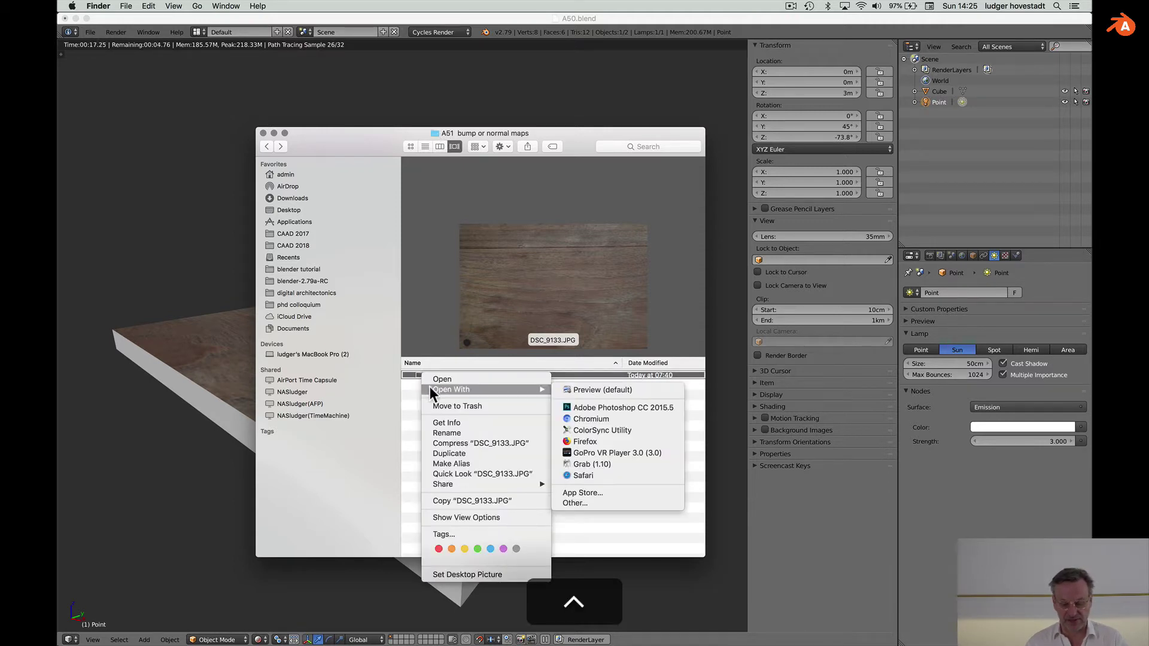
pyautogui.click(565, 407)
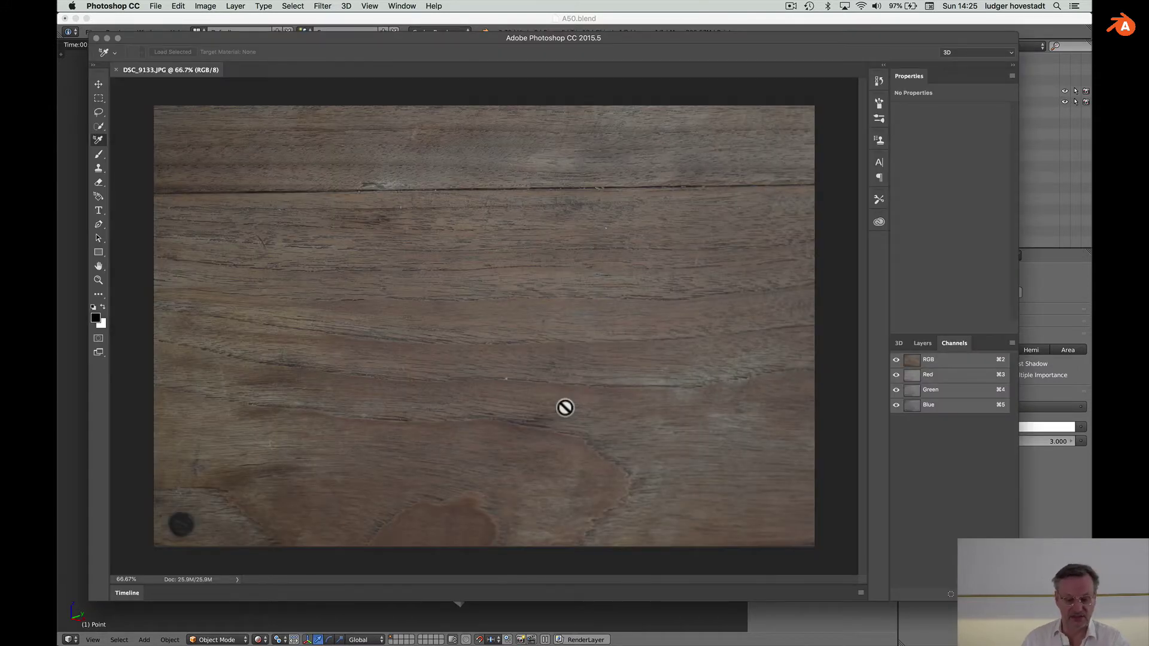
# - Apply Filter > 3D > Generate Normal Map (blur 0.5, detail scale 80%), checking the preview sphere
pyautogui.click(323, 7)
pyautogui.moveTo(330, 124)
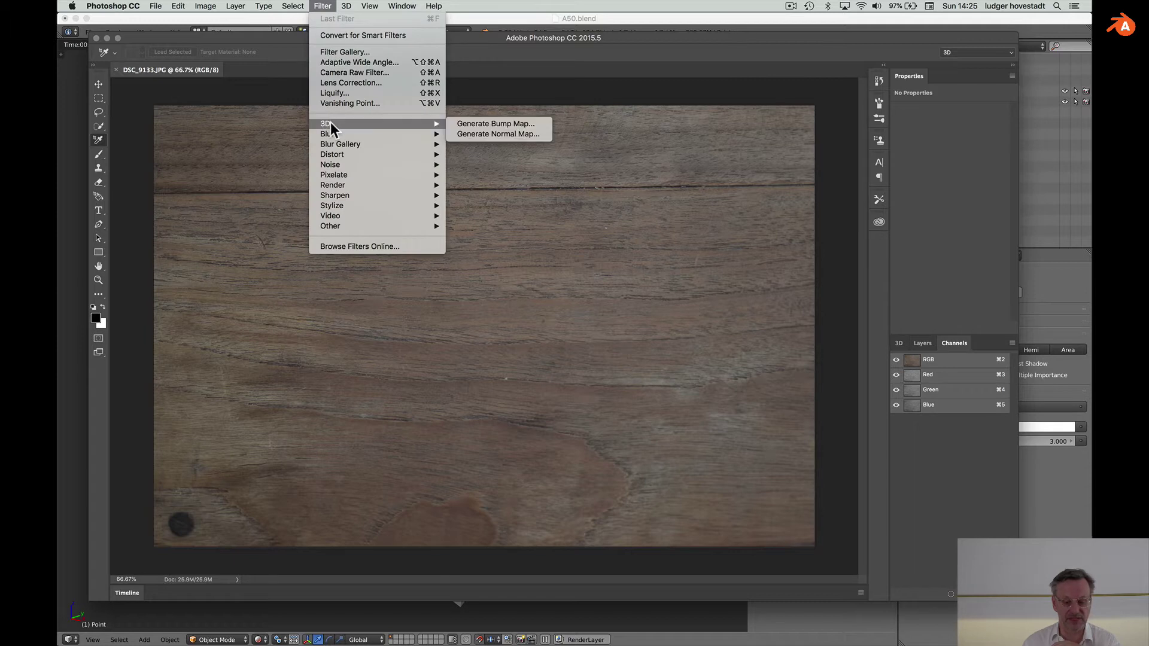
pyautogui.click(483, 134)
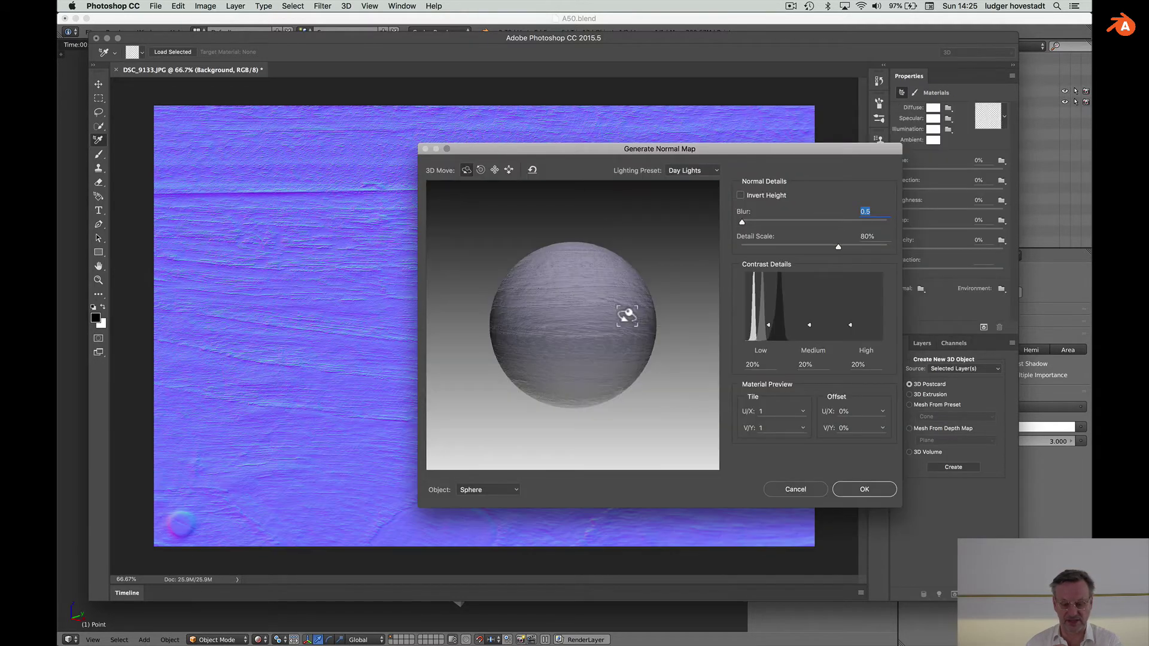
pyautogui.moveTo(540, 326)
pyautogui.mouseDown()
pyautogui.moveTo(610, 346)
pyautogui.moveTo(584, 367)
pyautogui.moveTo(608, 341)
pyautogui.moveTo(633, 358)
pyautogui.moveTo(652, 341)
pyautogui.moveTo(658, 302)
pyautogui.mouseUp()
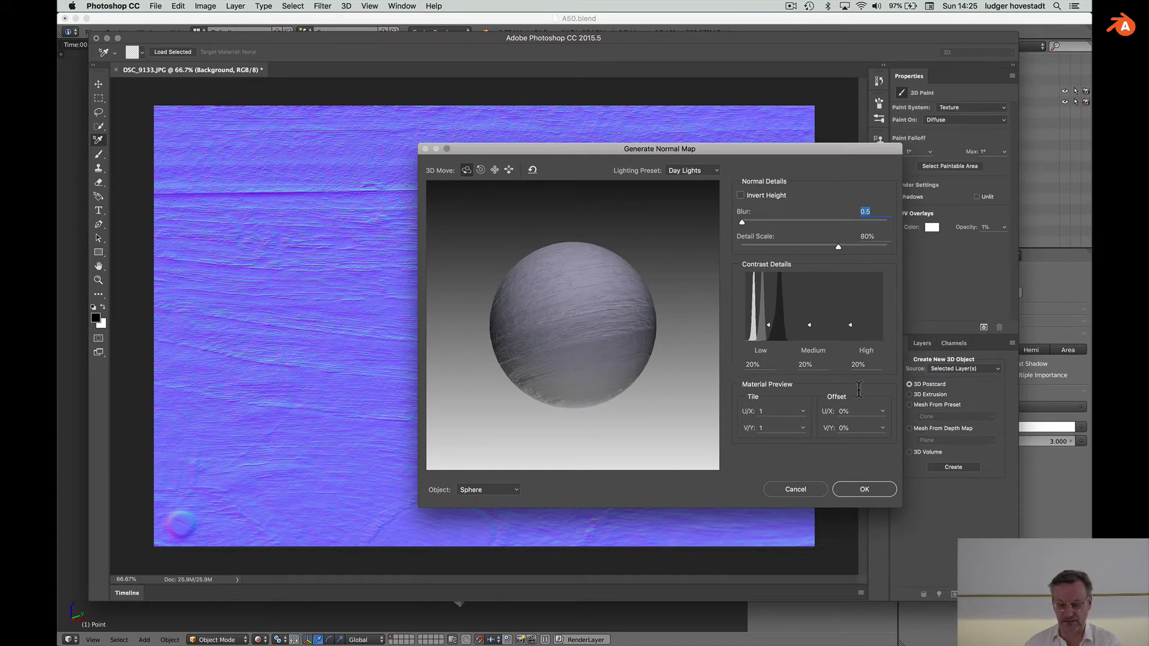
pyautogui.click(882, 492)
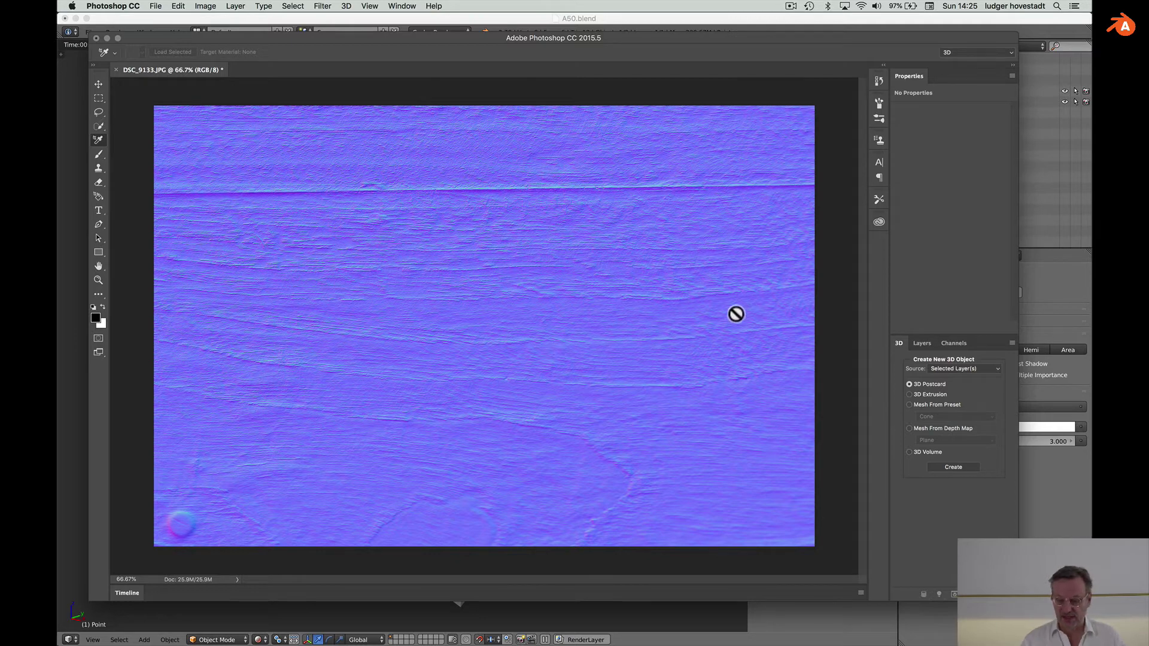
# - View the normal map's Red, Green and Blue channels in turn, then return to RGB
pyautogui.click(954, 343)
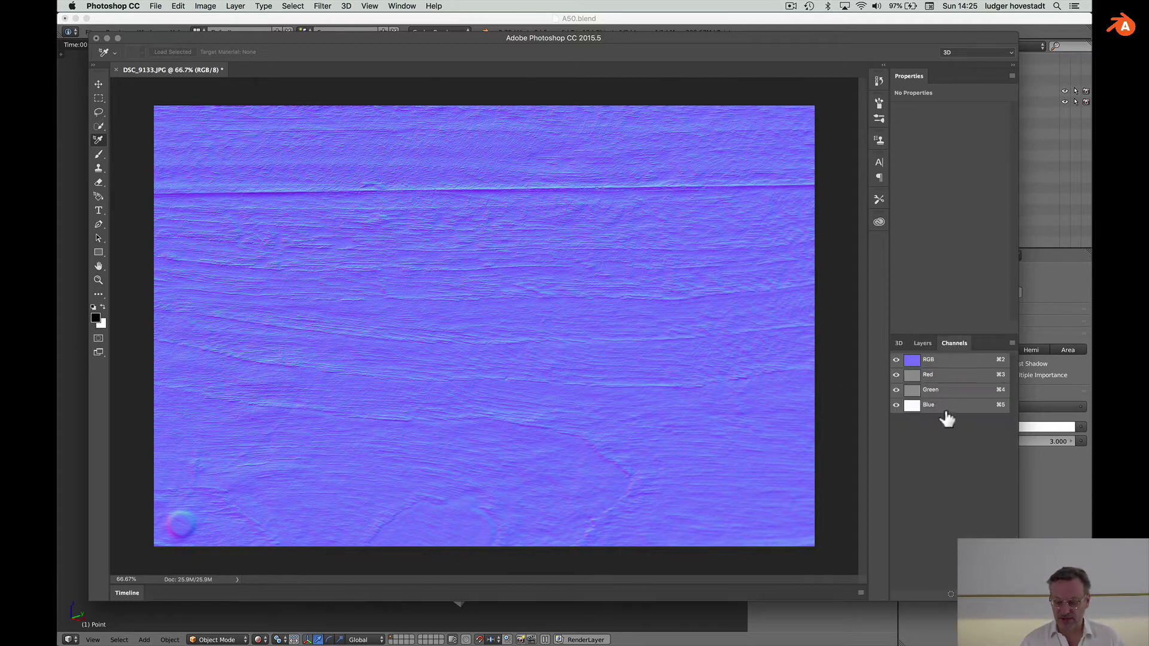
pyautogui.click(925, 378)
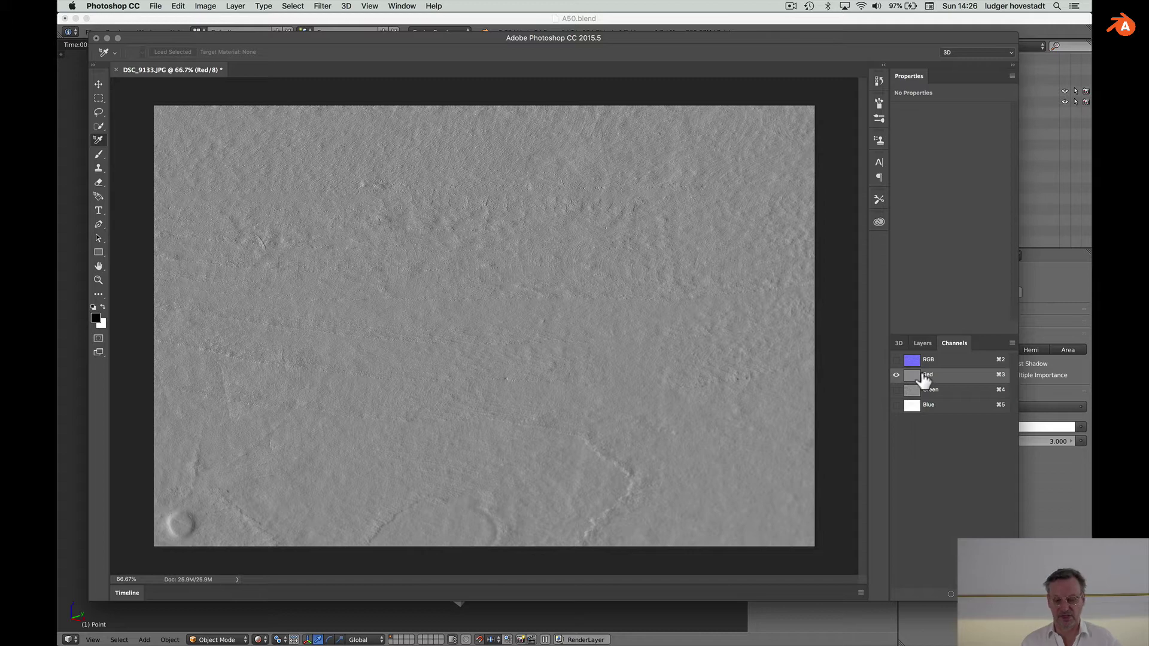
pyautogui.click(924, 394)
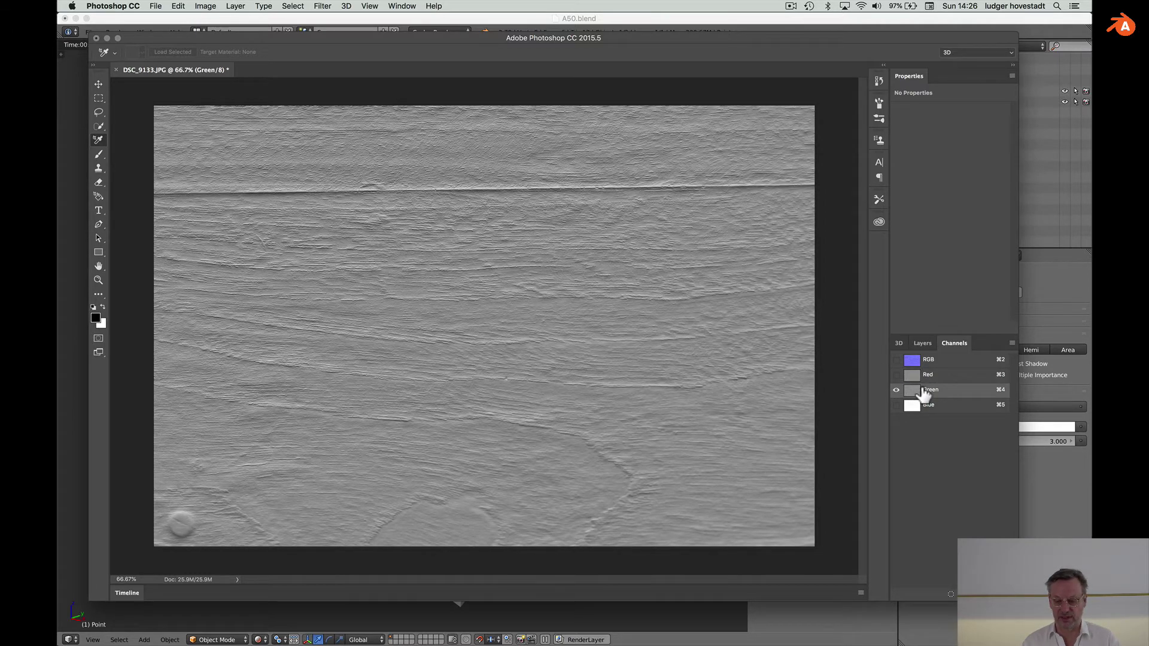
pyautogui.click(916, 405)
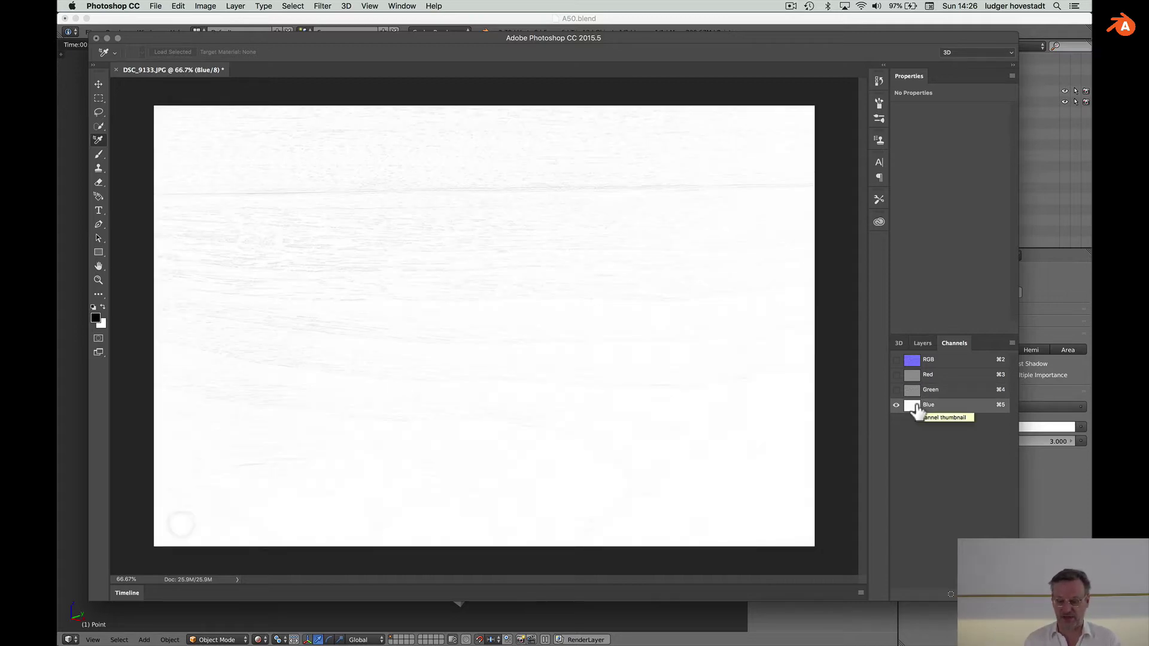
pyautogui.click(913, 361)
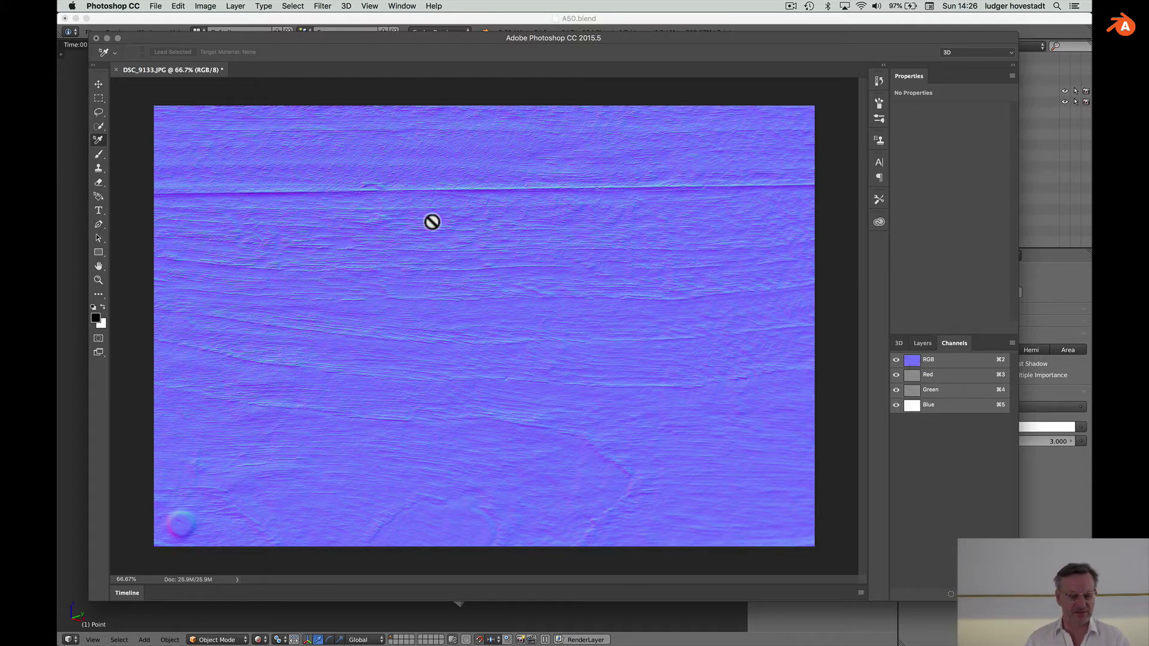
pyautogui.click(156, 6)
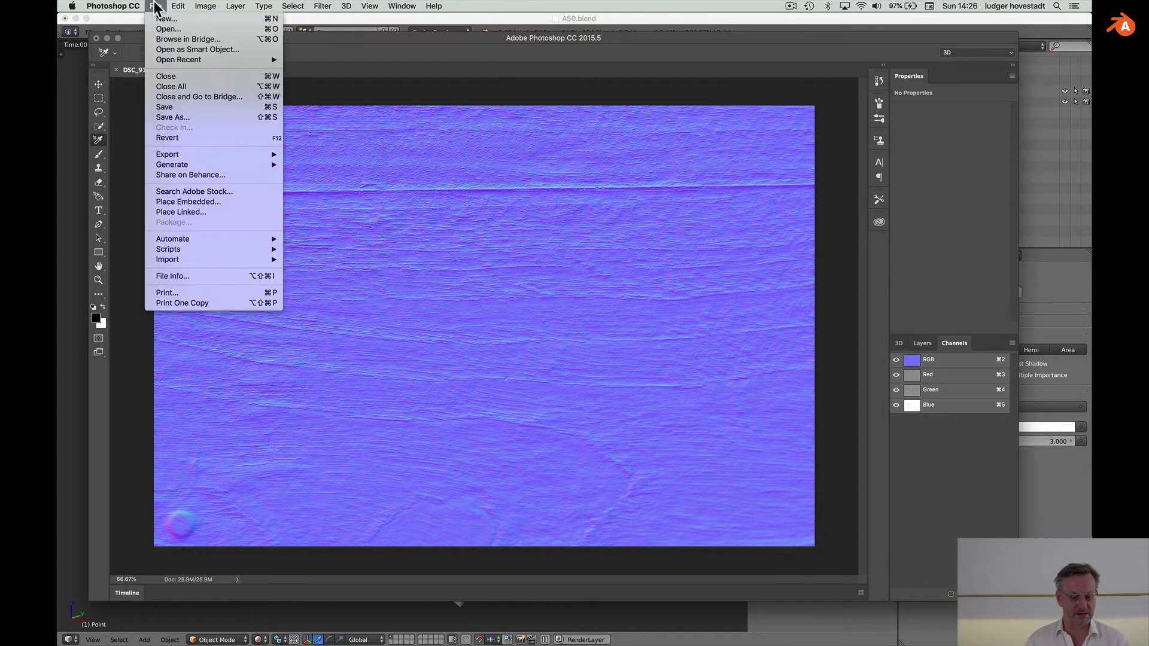
# - Save the normal map as DSC_9133N.jpg at JPEG quality 8 and quit Photoshop
pyautogui.click(189, 117)
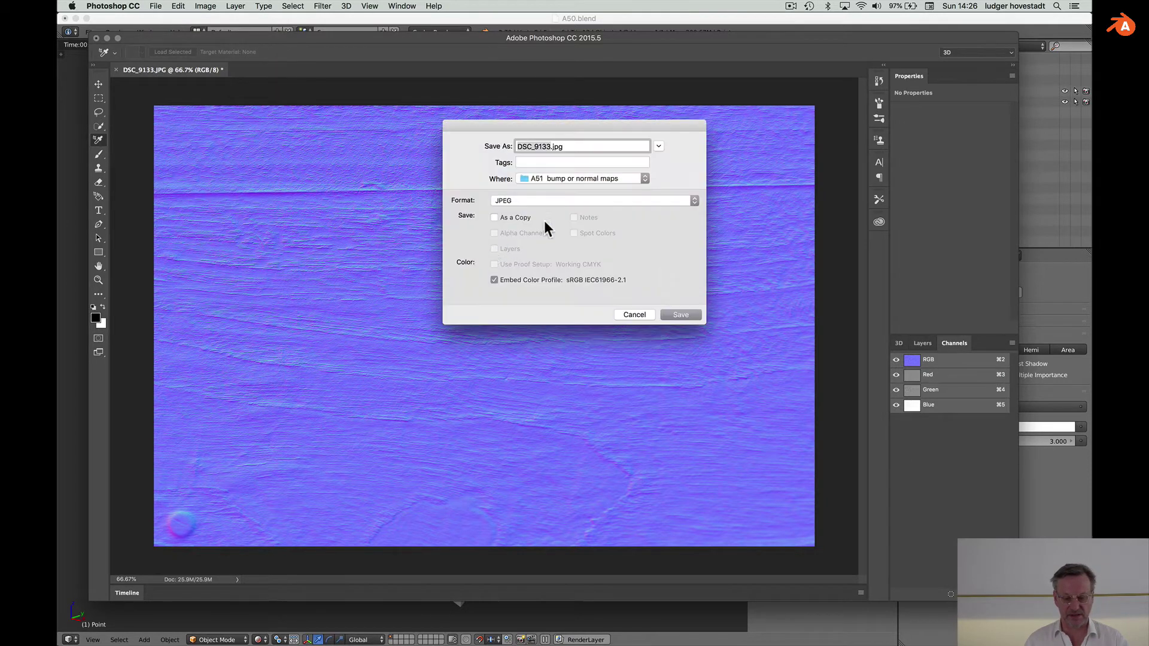
pyautogui.click(554, 147)
pyautogui.write('N')
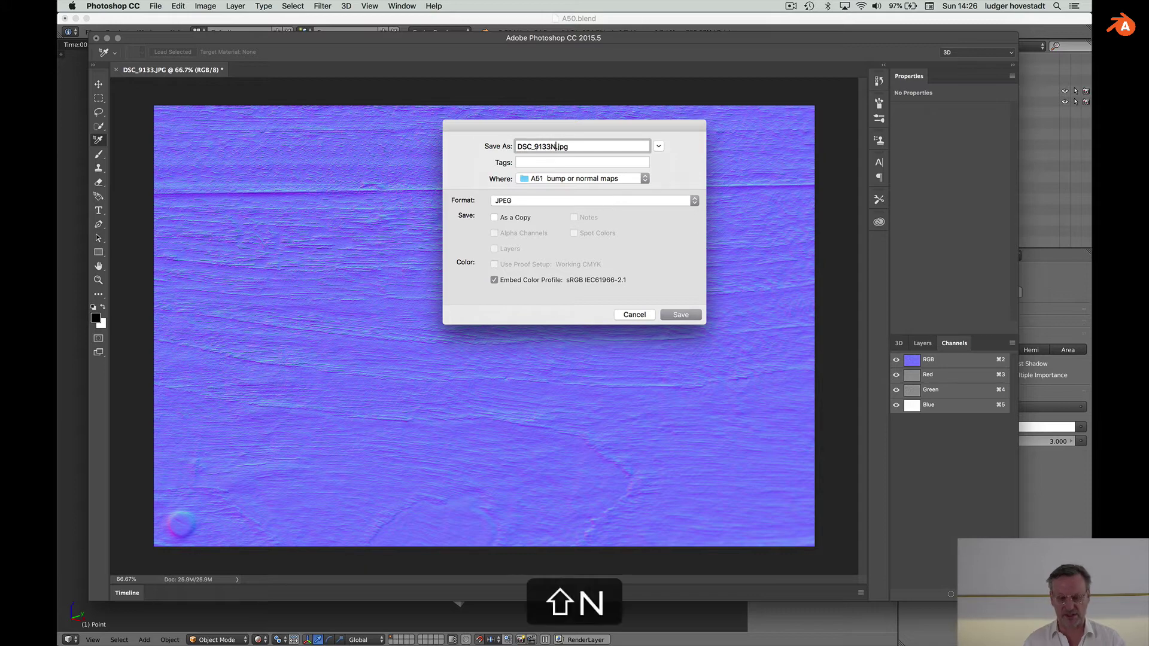
pyautogui.hotkey('shift', 'Return')
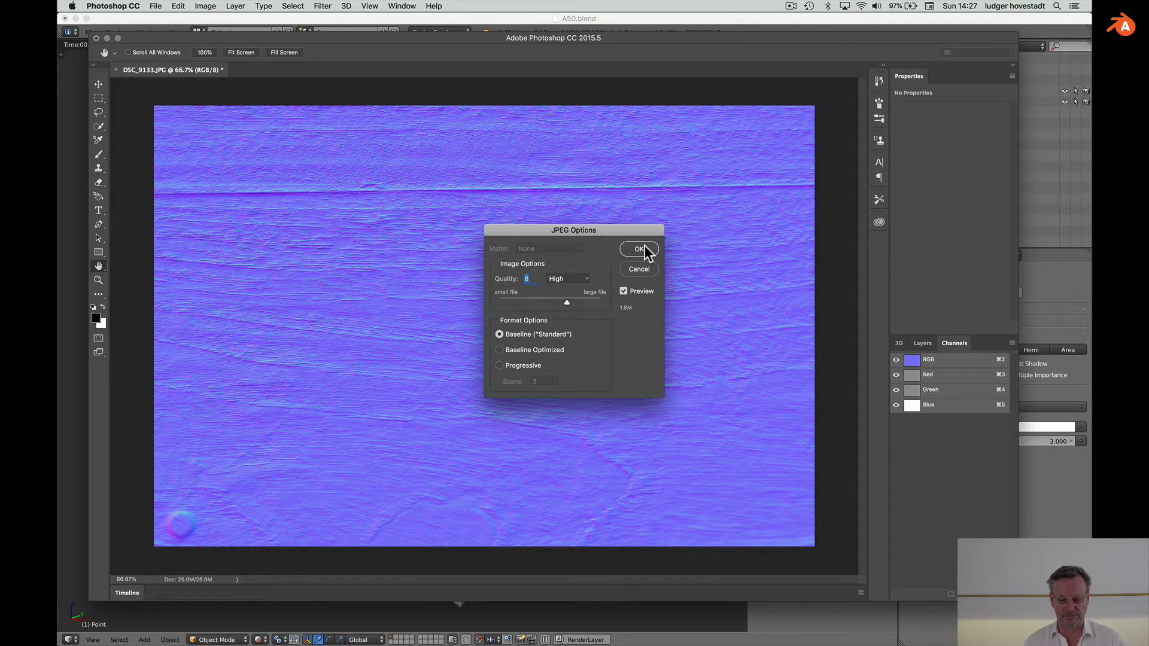
pyautogui.click(639, 249)
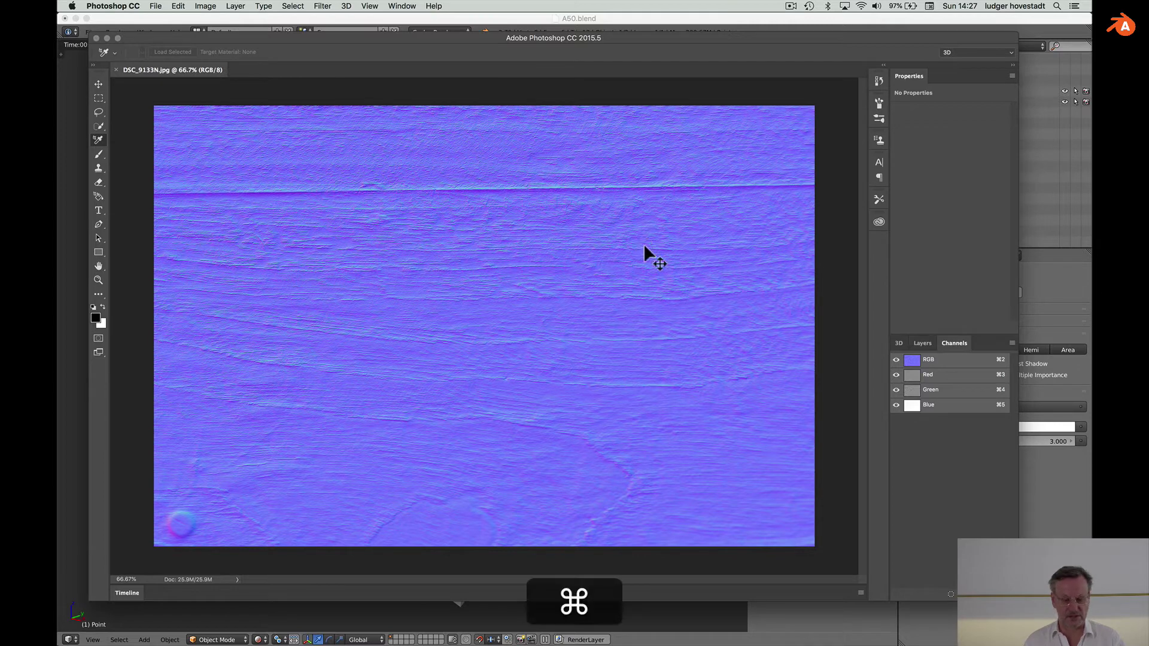
pyautogui.press('super+q')
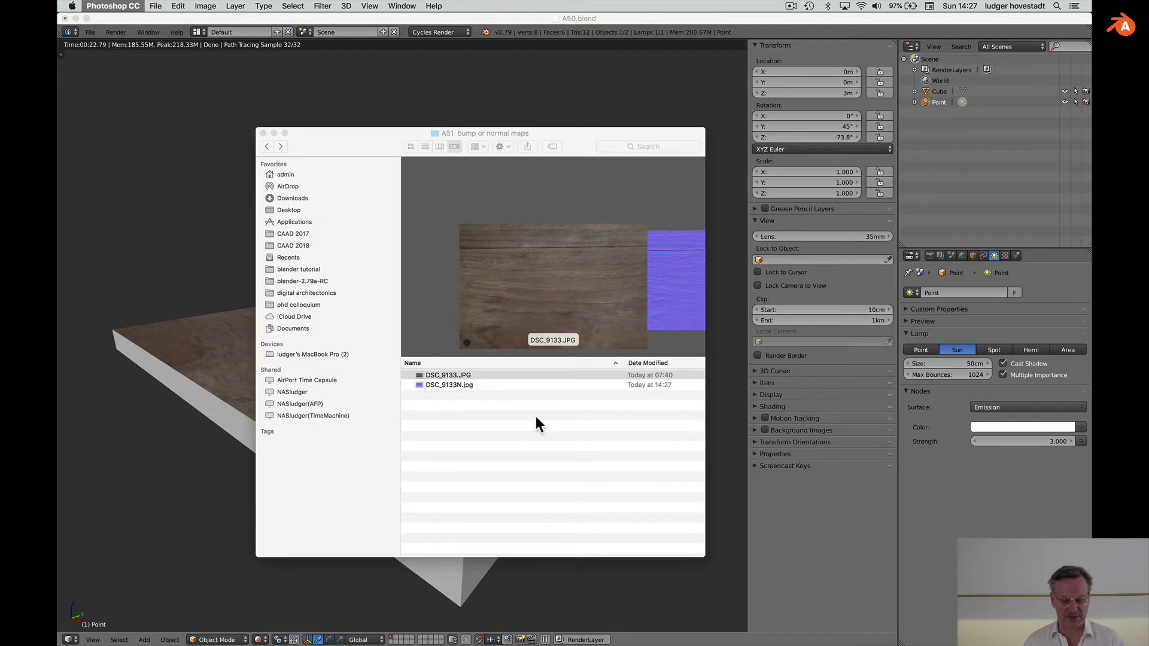
# - Preview DSC_9133N.jpg and DSC_9133.JPG in Finder, then switch back to Blender
pyautogui.click(447, 384)
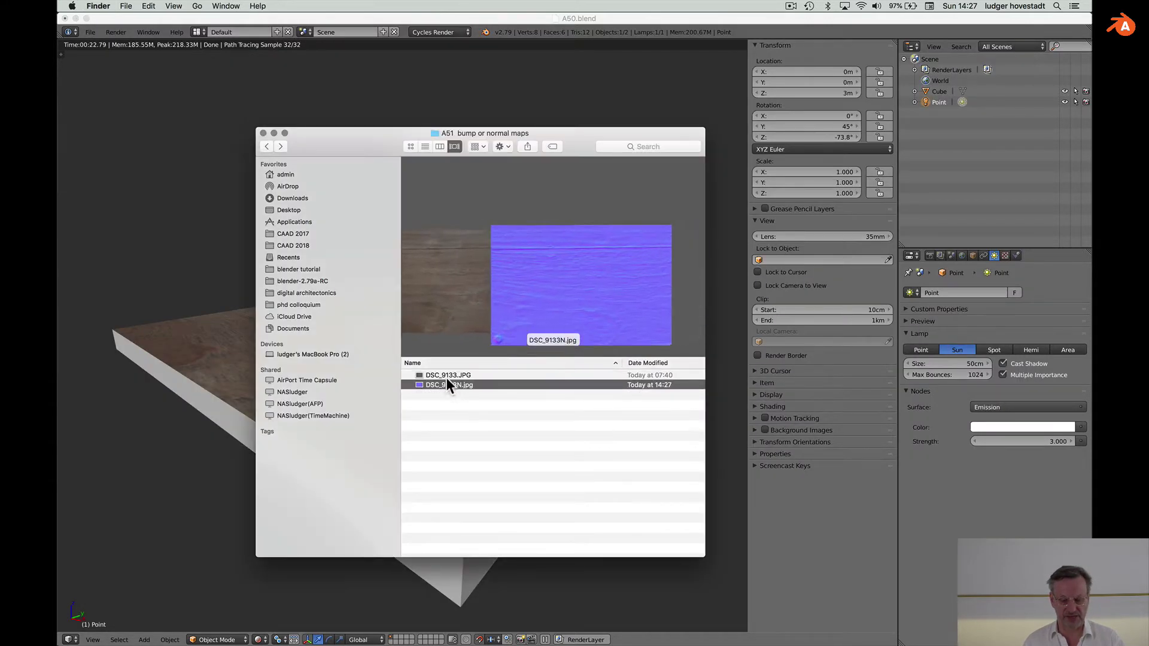
pyautogui.click(444, 375)
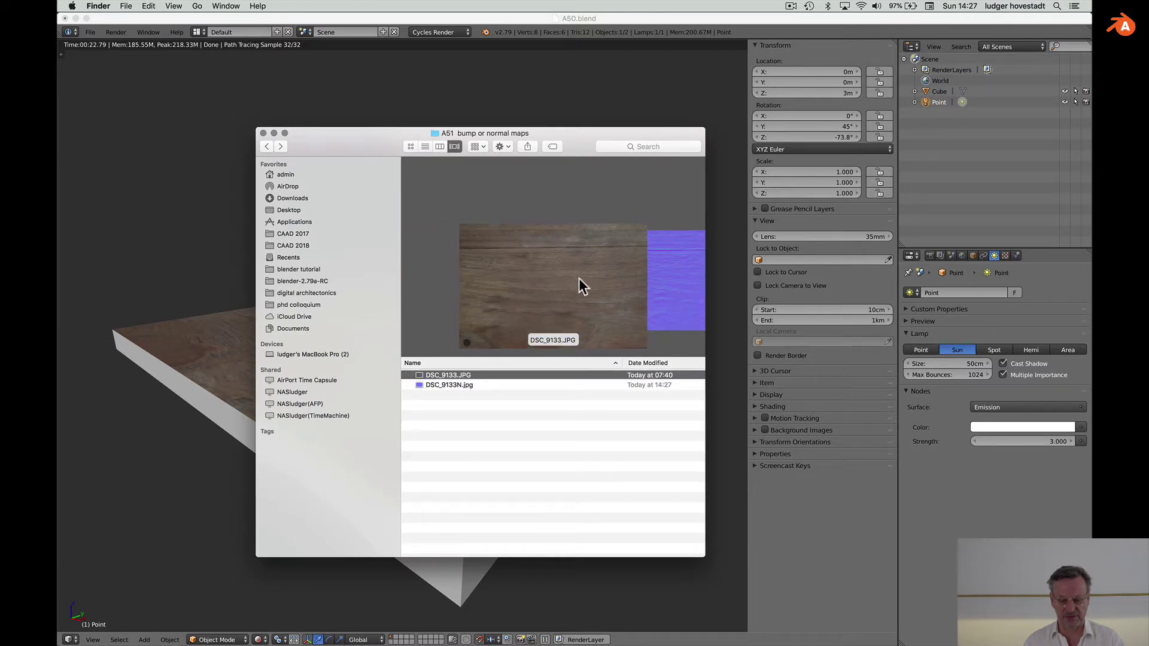
pyautogui.click(134, 272)
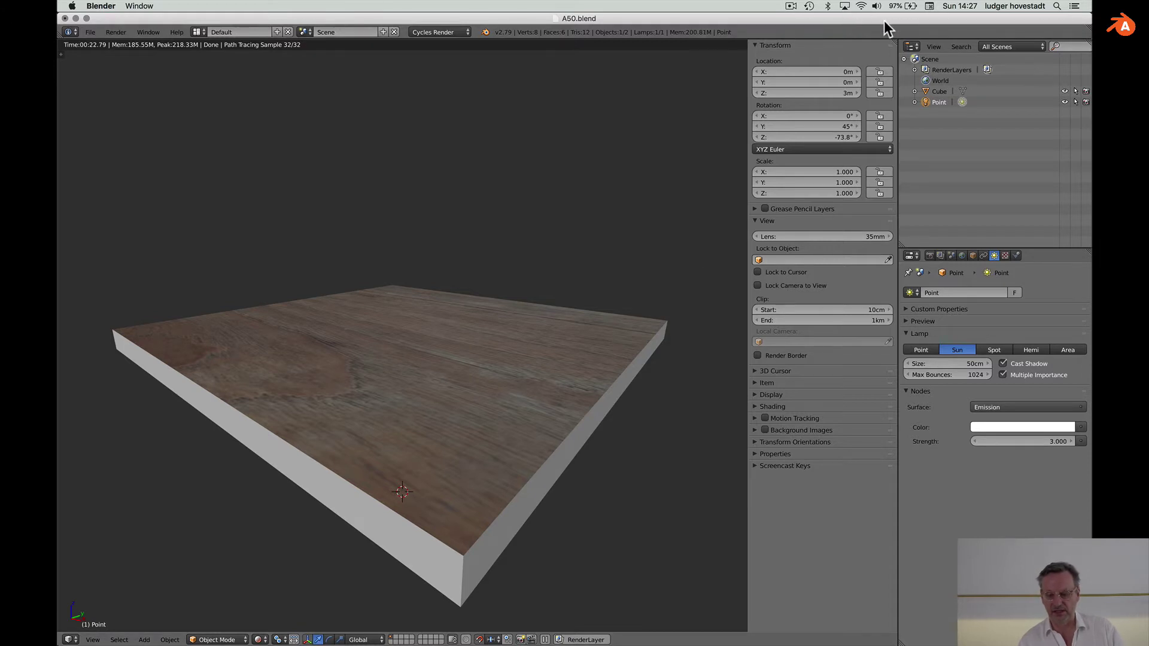
# - Split the viewport and make the upper area a Node Editor for the Cube's wood material
pyautogui.moveTo(894, 42); pyautogui.dragTo(902, 223)
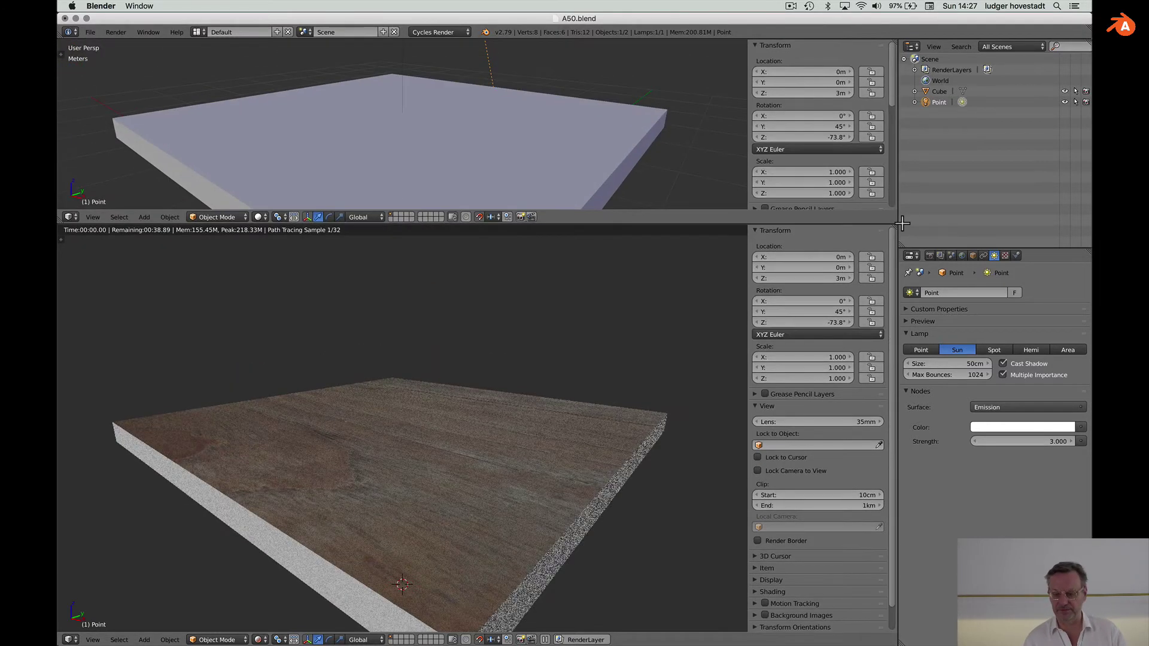
pyautogui.click(939, 93)
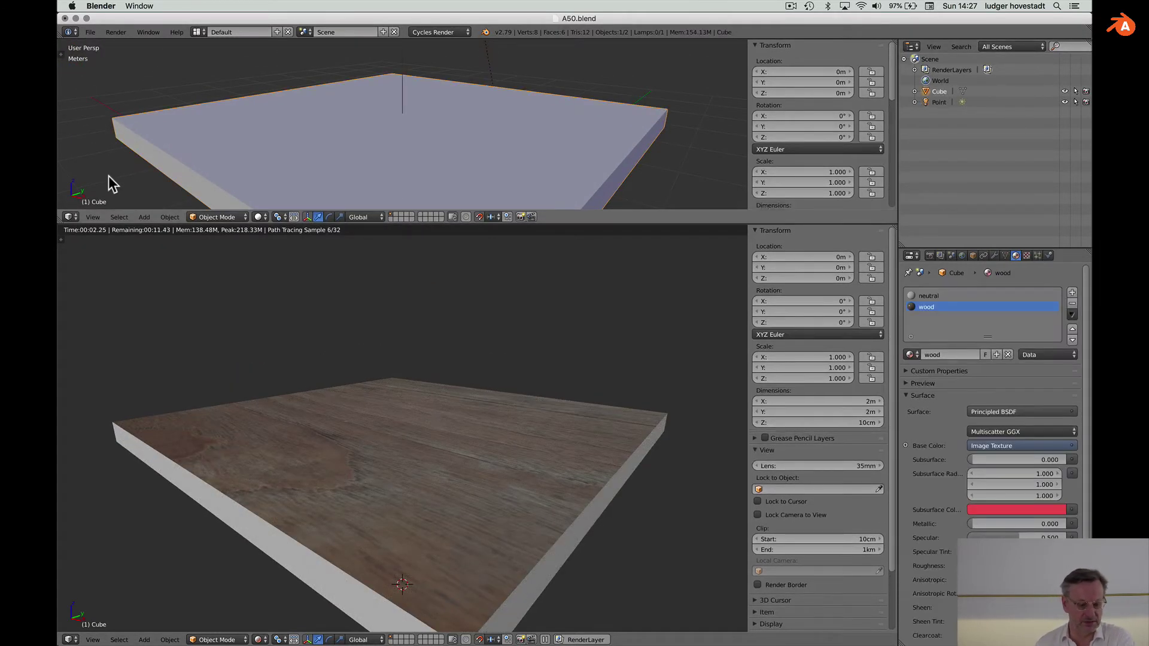
pyautogui.click(70, 217)
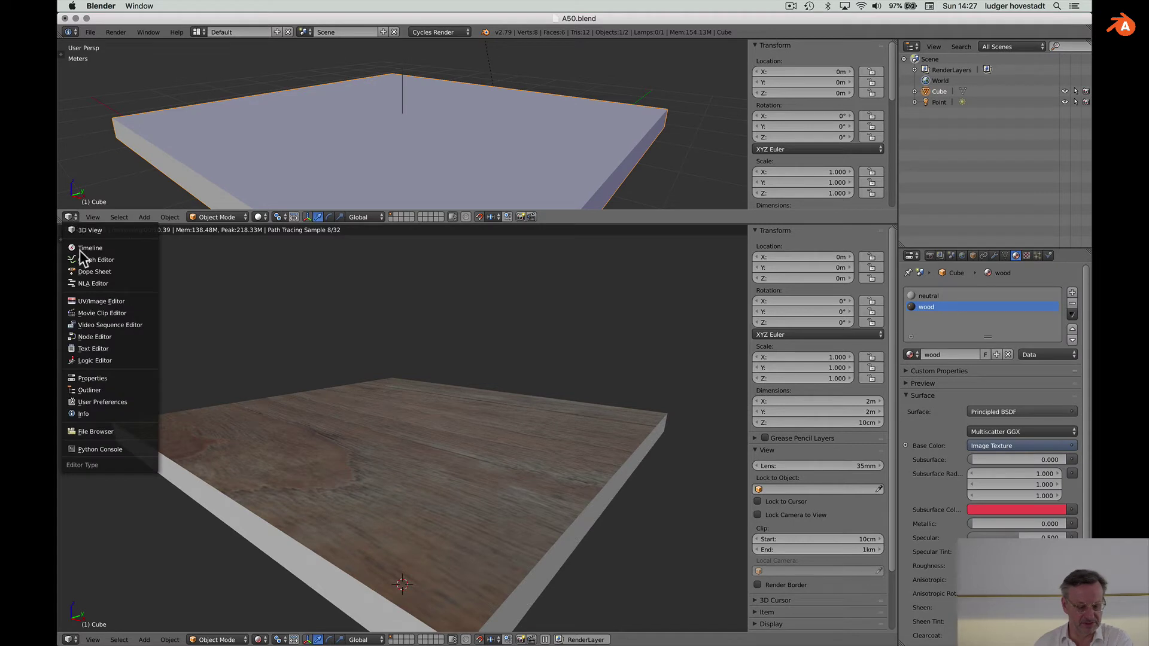
pyautogui.click(90, 337)
# - Pan around the material nodes and bring up the Add menu's Texture node list
pyautogui.scroll(4, 451, 127)
pyautogui.hscroll(-5, 451, 128)
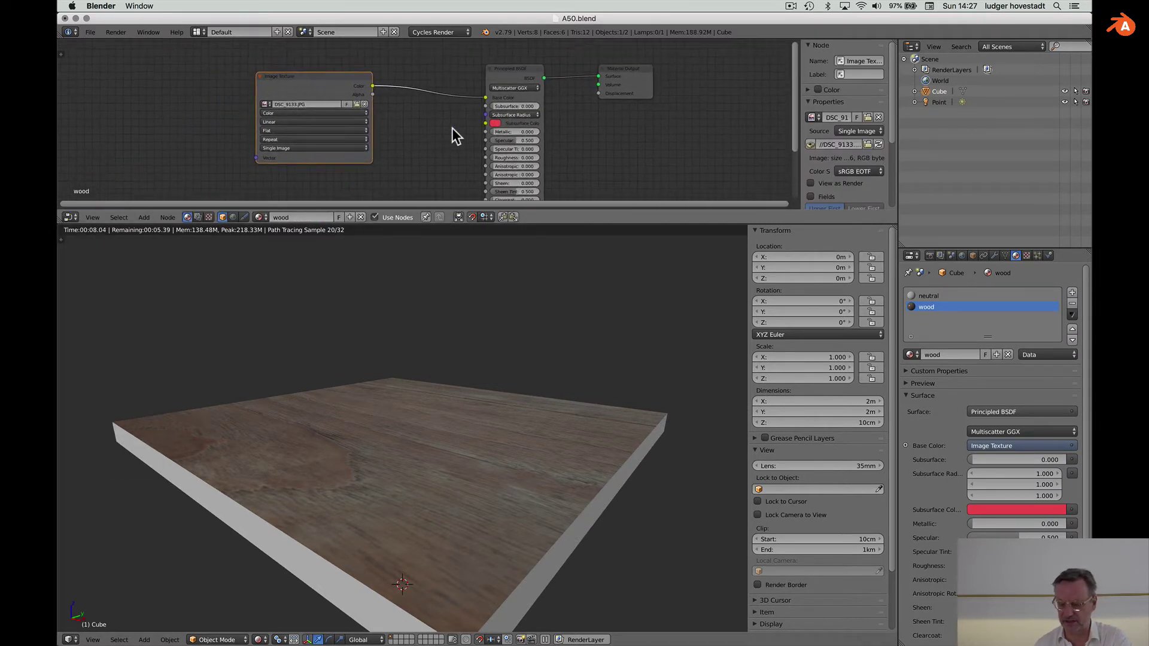
pyautogui.hscroll(-2, 451, 127)
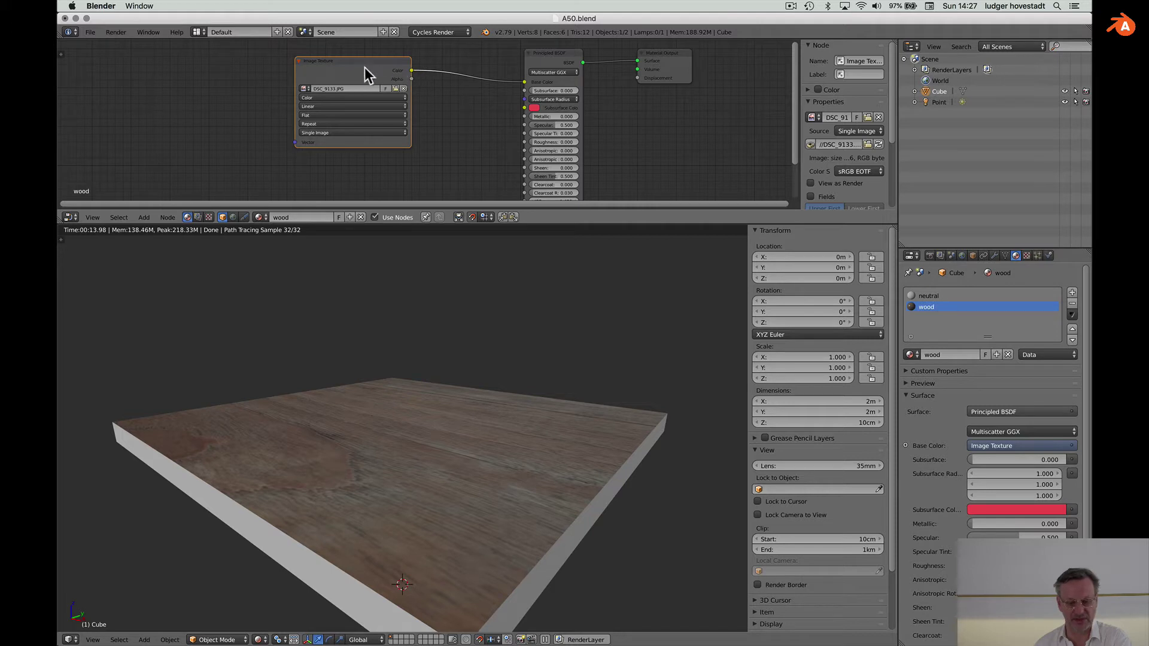
pyautogui.scroll(-5, 344, 74)
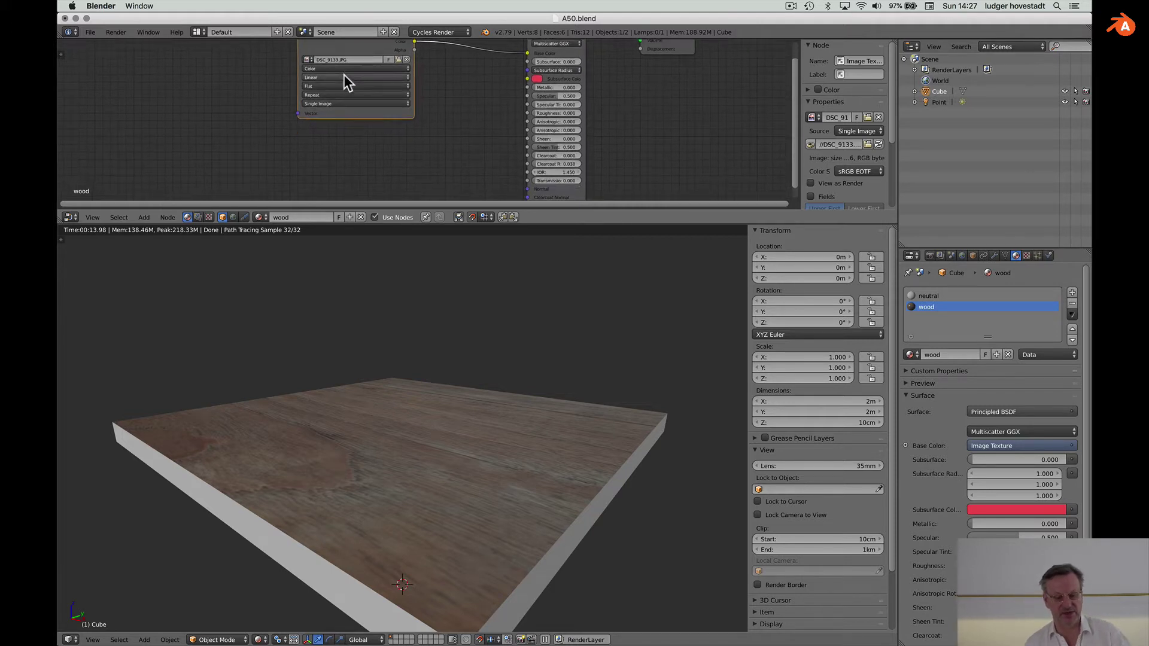
pyautogui.scroll(-2, 347, 81)
pyautogui.hotkey('shift', 'a')
pyautogui.moveTo(395, 125)
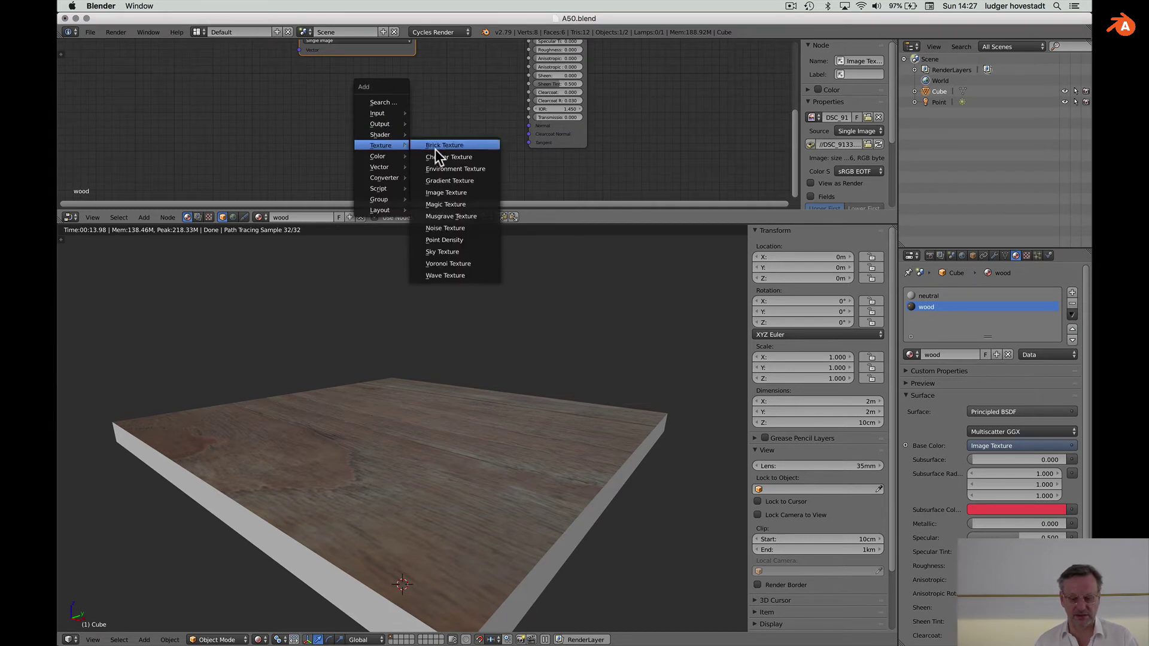
# - Add an Image Texture node to the wood material and widen it
pyautogui.click(450, 192)
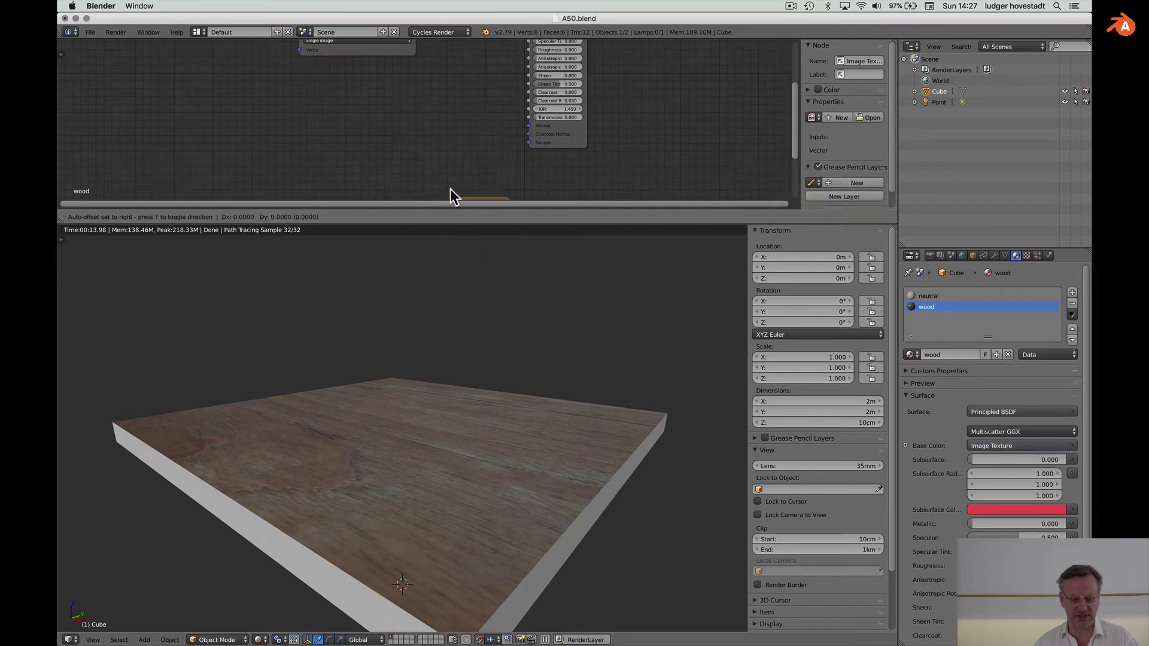
pyautogui.click(254, 85)
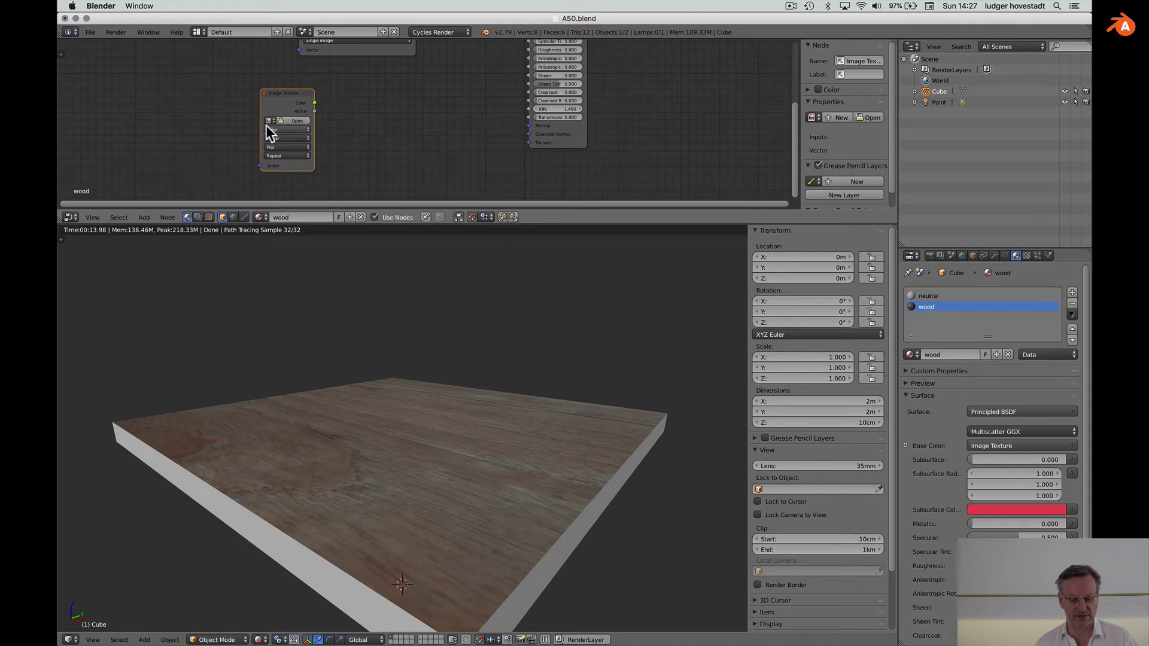
pyautogui.moveTo(262, 125); pyautogui.dragTo(203, 122)
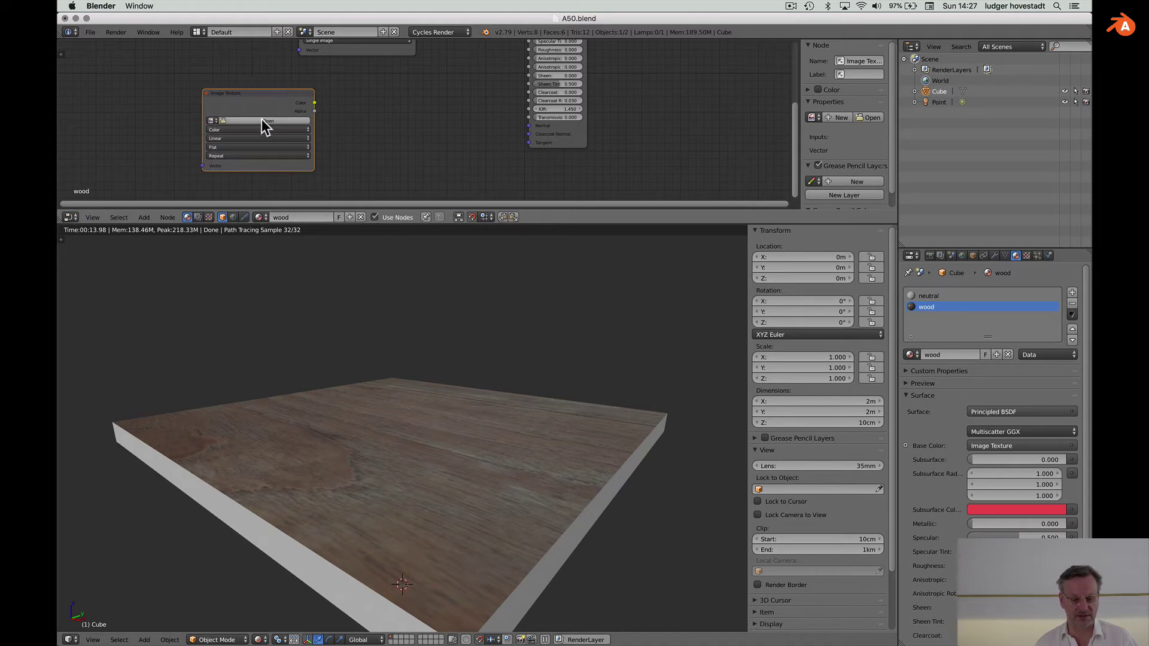
# - Load DSC_9133N.jpg from the A51 bump or normal maps folder, set to Non-Color Data
pyautogui.click(261, 121)
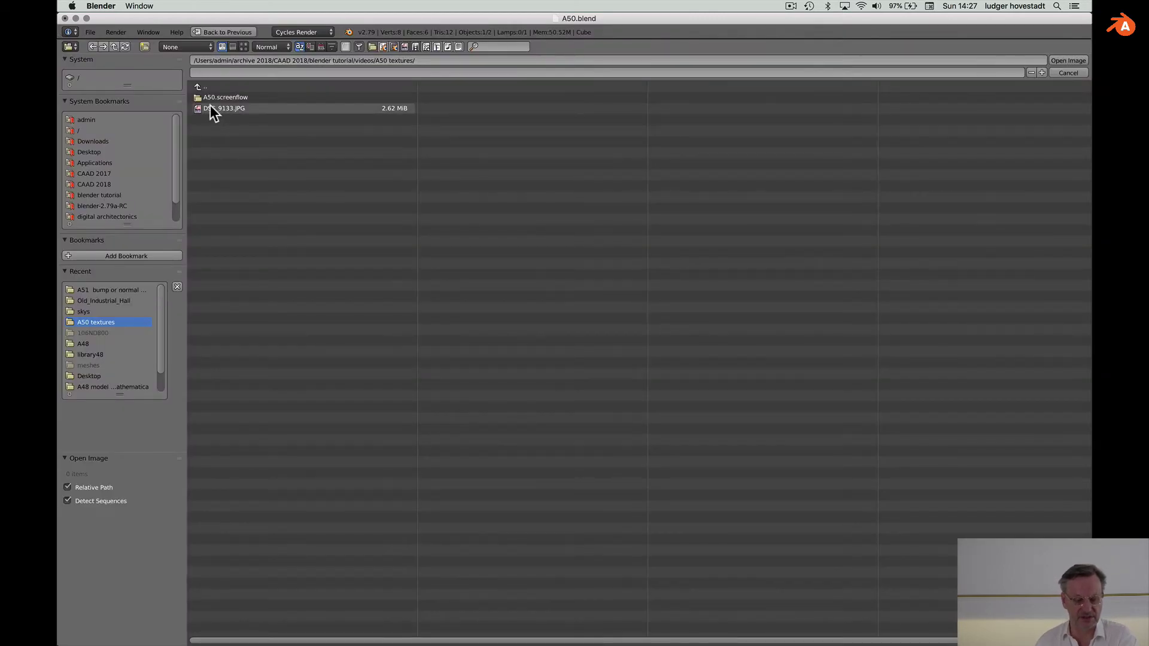
pyautogui.click(198, 86)
pyautogui.click(436, 150)
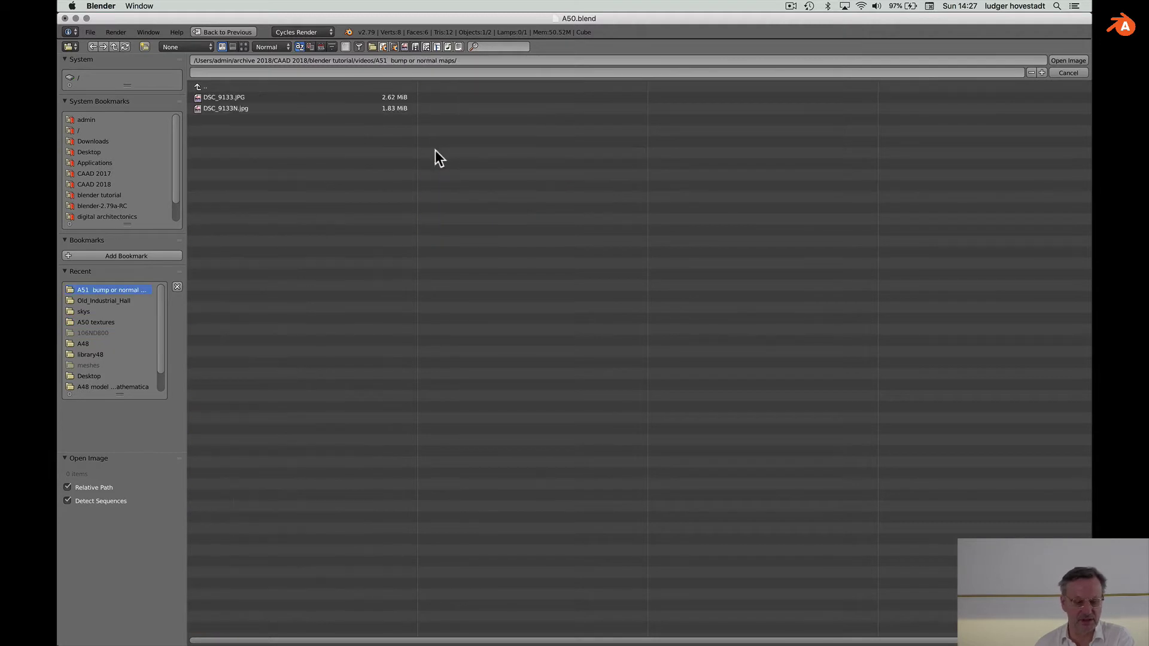
pyautogui.click(235, 108)
pyautogui.click(243, 45)
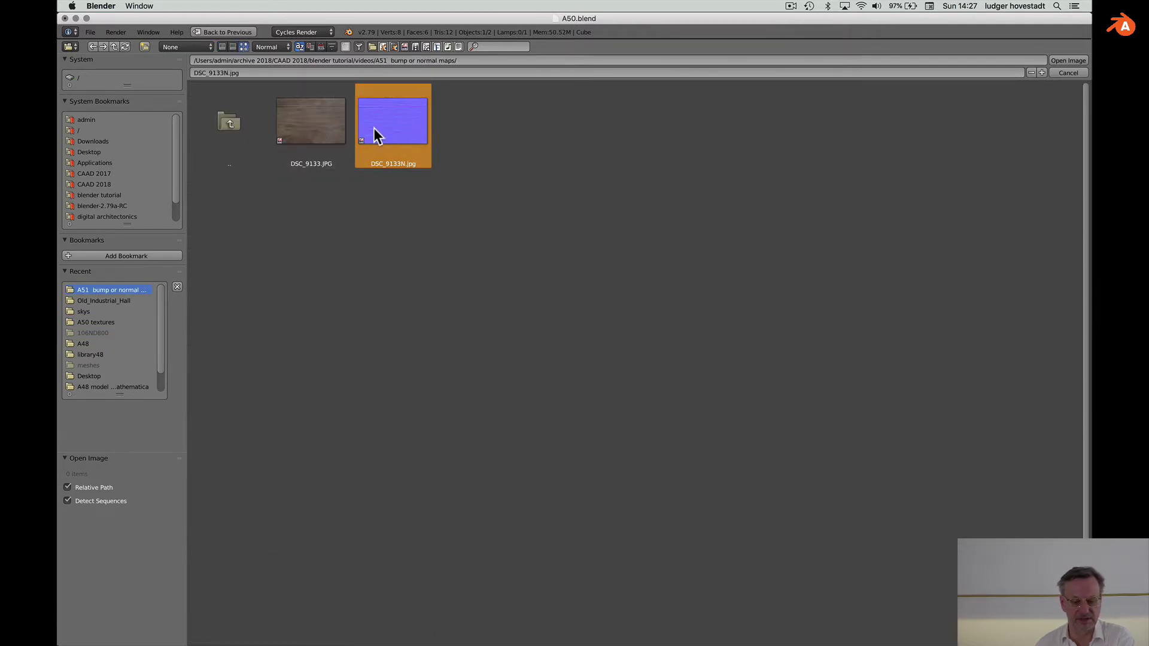
pyautogui.doubleClick(389, 121)
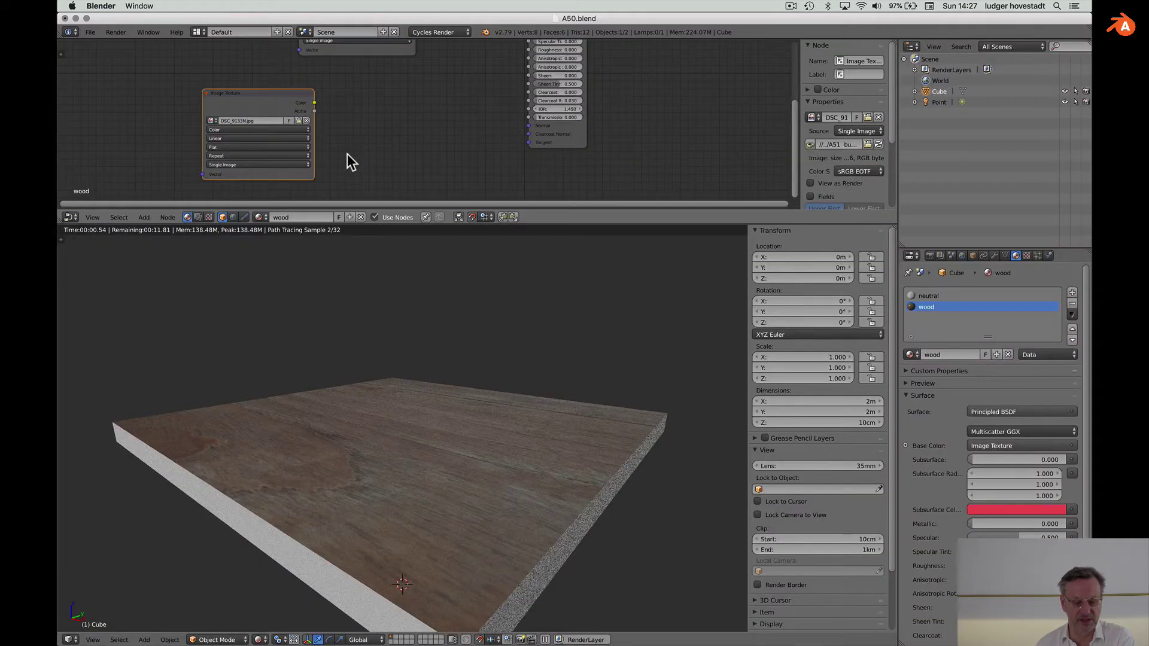
pyautogui.click(261, 128)
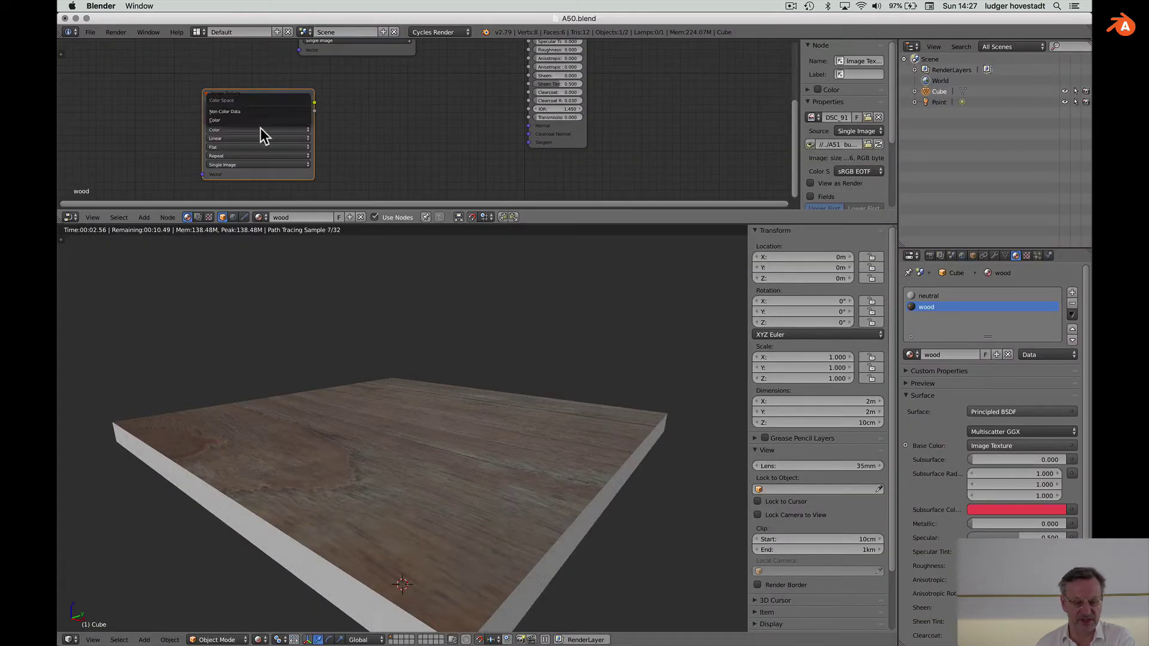
pyautogui.click(256, 110)
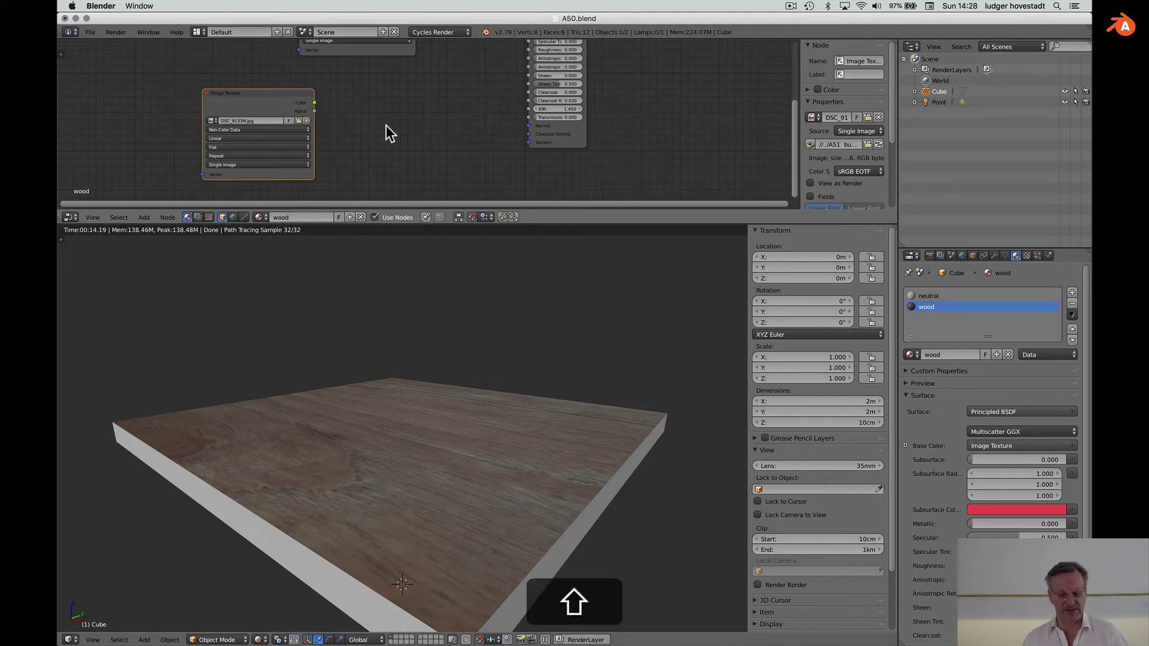
# - Insert a Normal Map node between the image's Color and the Principled BSDF's Normal input
pyautogui.hotkey('shift', 'a')
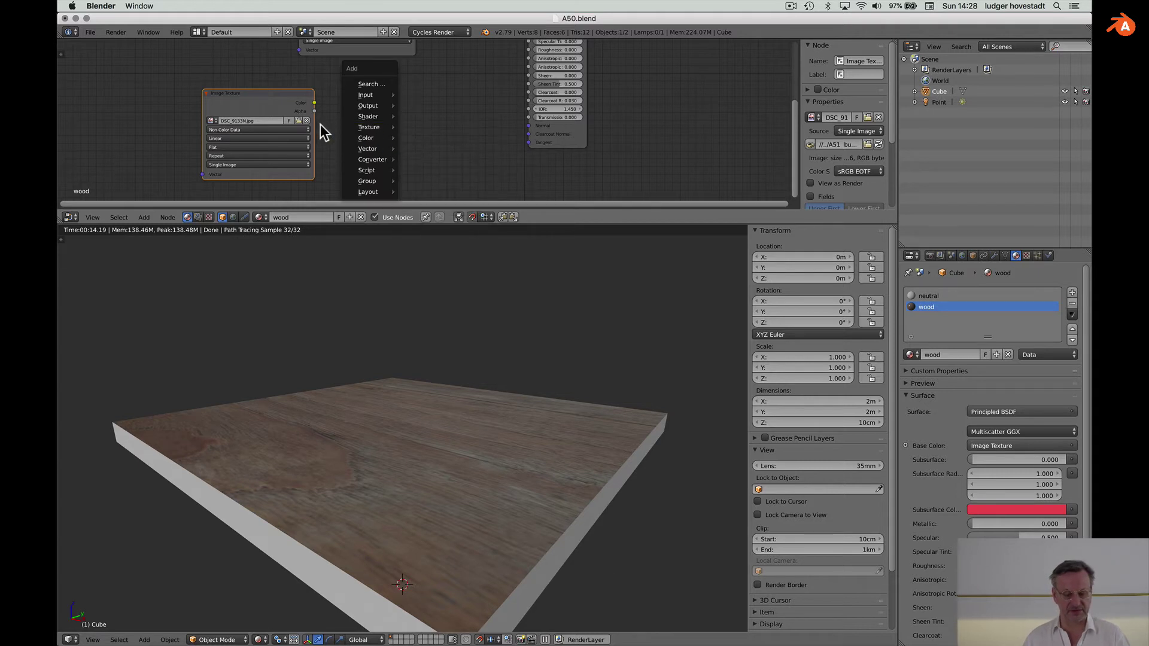
pyautogui.click(321, 123)
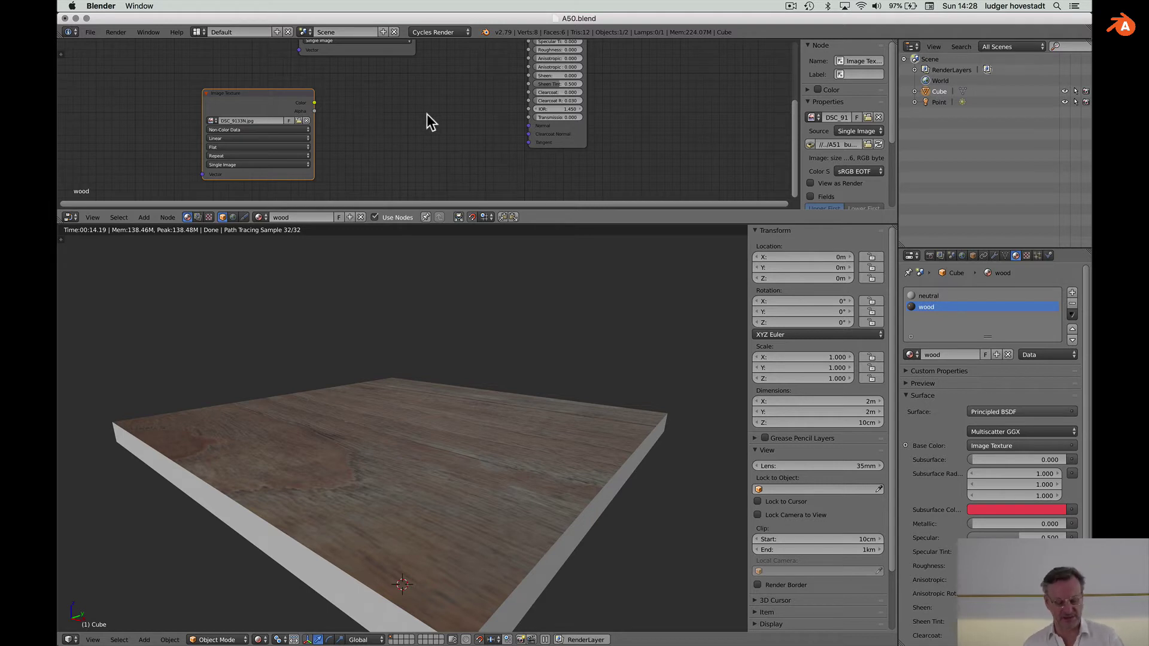
pyautogui.hotkey('shift', 'a')
pyautogui.moveTo(427, 127)
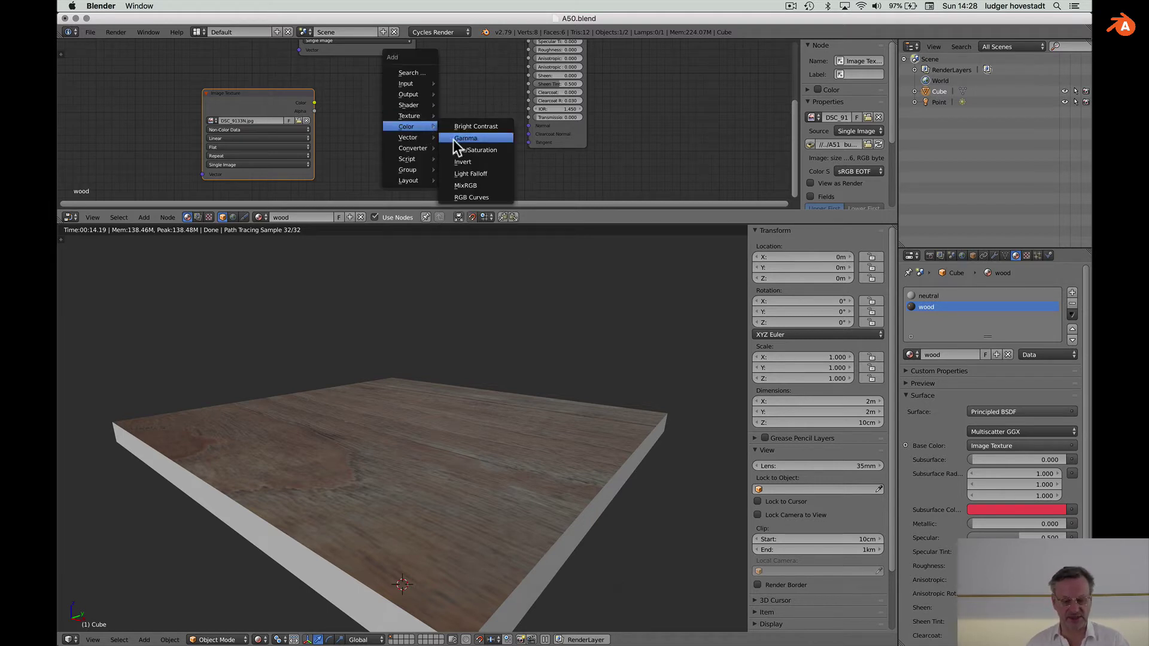
pyautogui.click(473, 173)
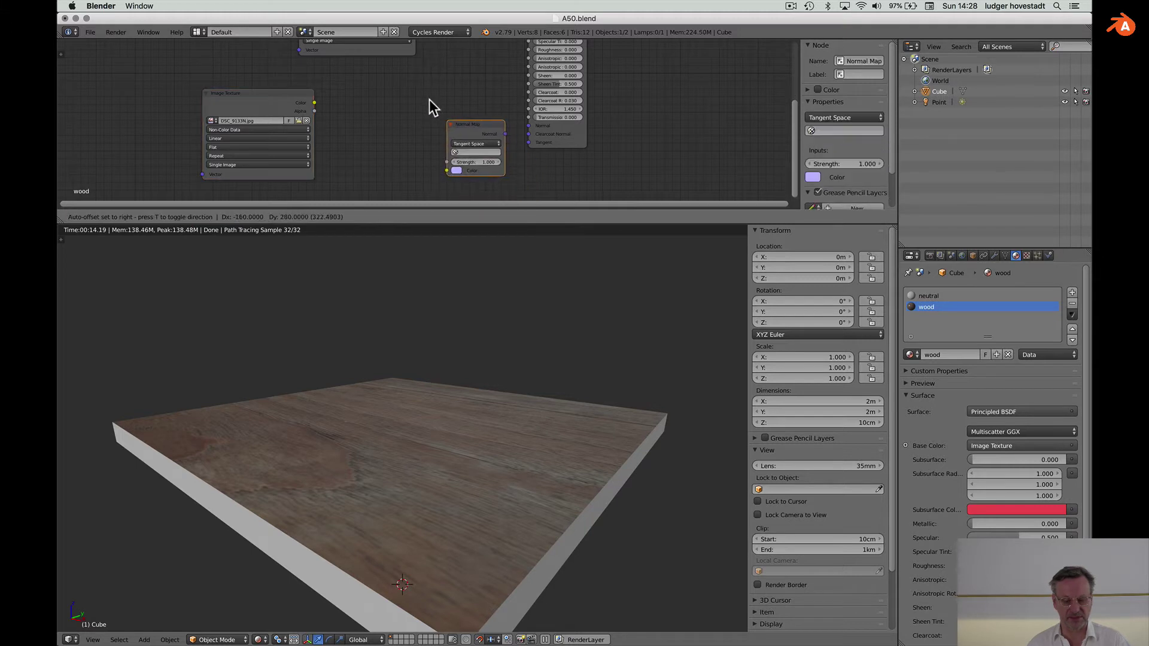
pyautogui.click(394, 90)
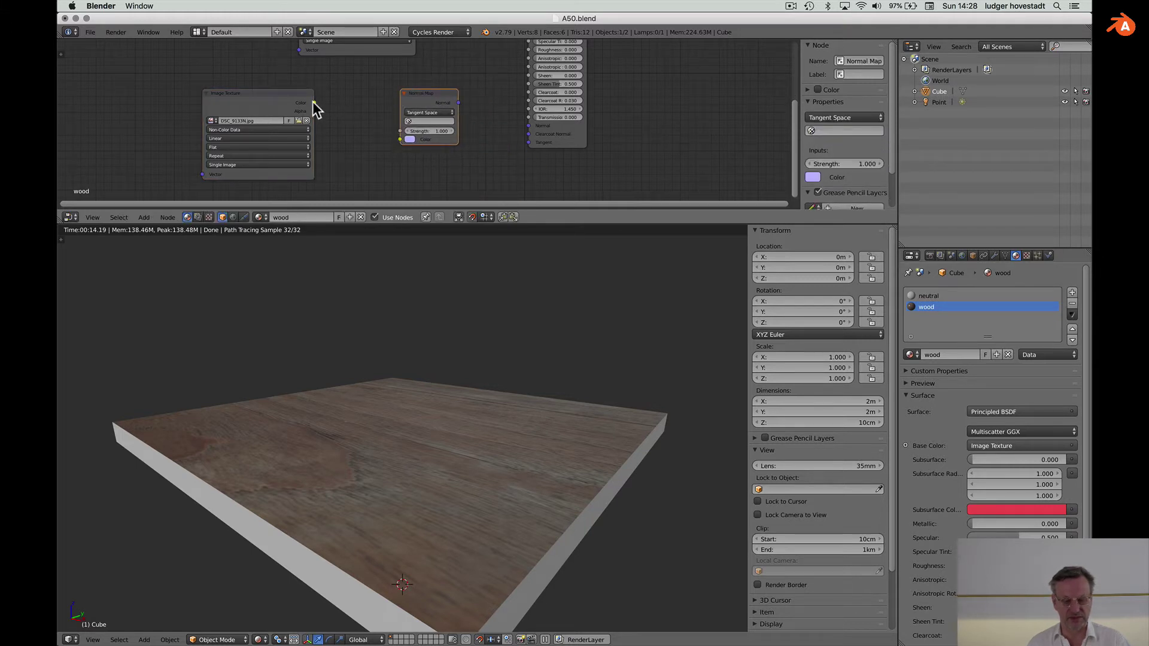
pyautogui.moveTo(314, 103); pyautogui.dragTo(400, 139)
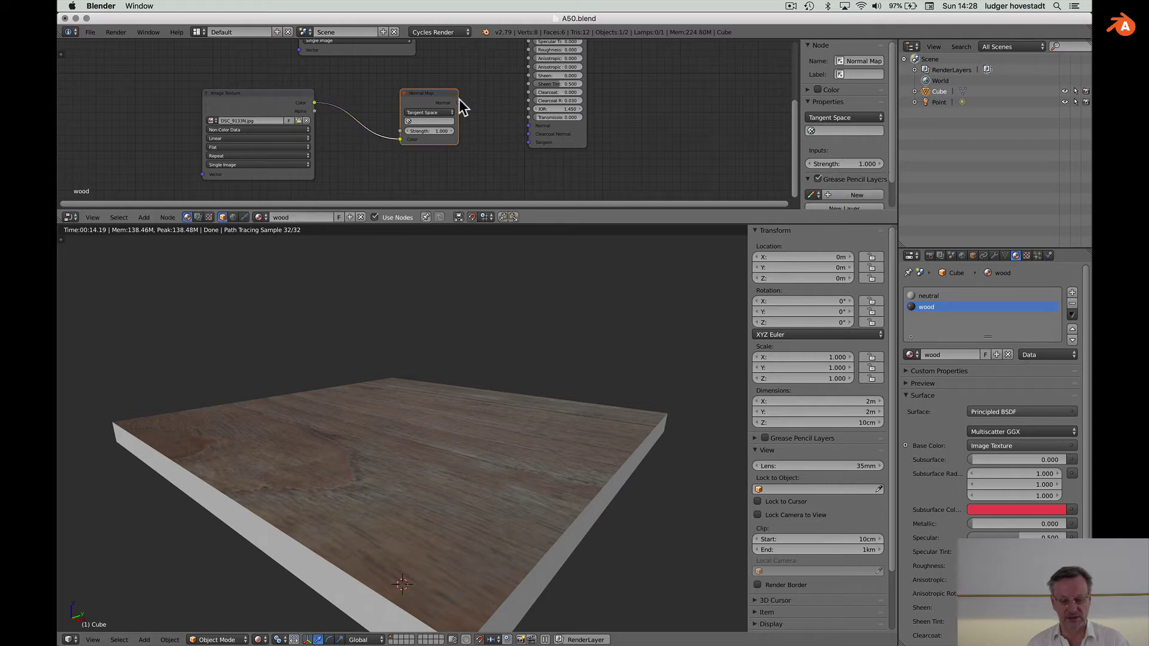
pyautogui.moveTo(458, 102); pyautogui.dragTo(529, 126)
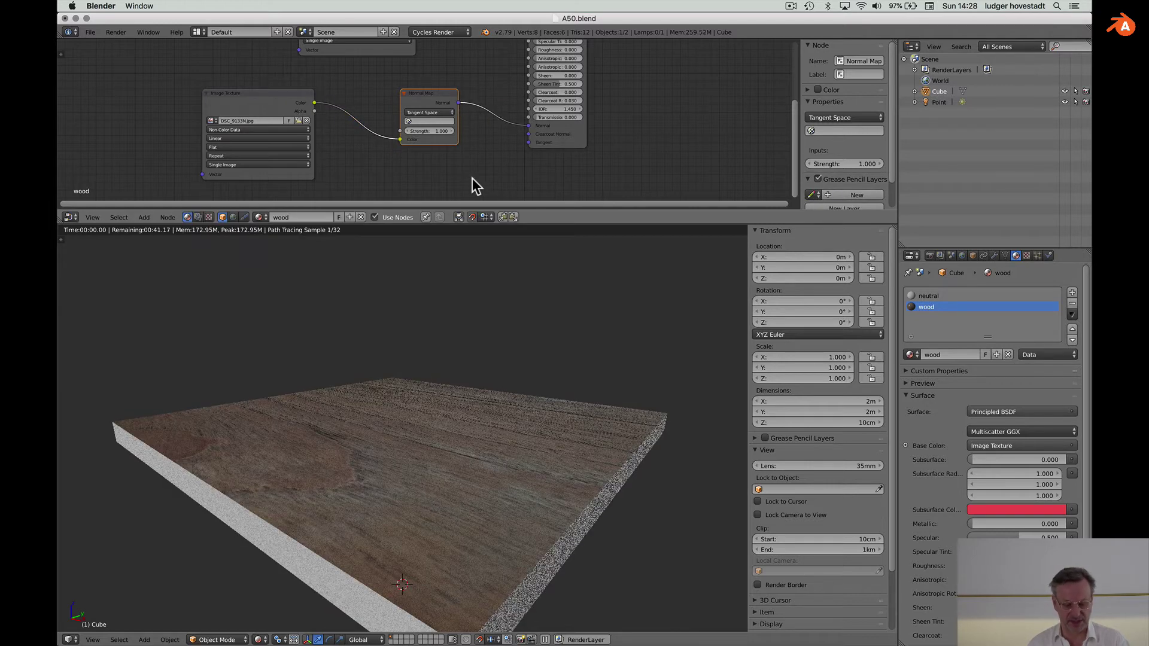
# - Set the Normal Map node's Strength to 10, after briefly trying 8.8
pyautogui.scroll(1, 393, 509)
pyautogui.scroll(1, 393, 510)
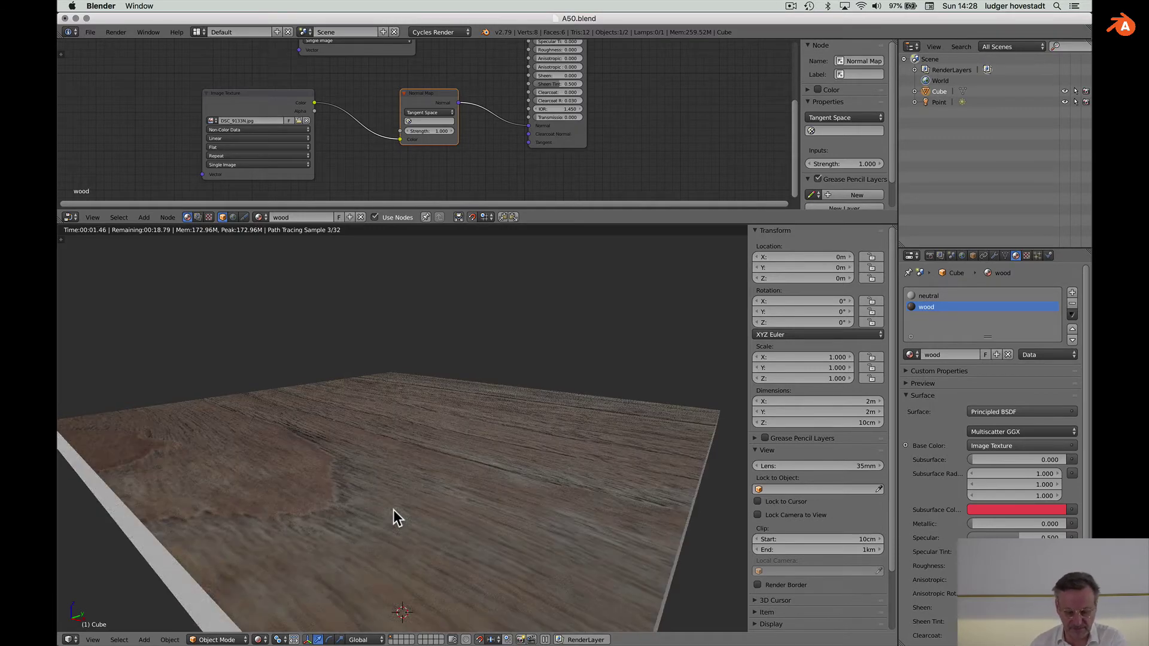
pyautogui.scroll(-3, 393, 510)
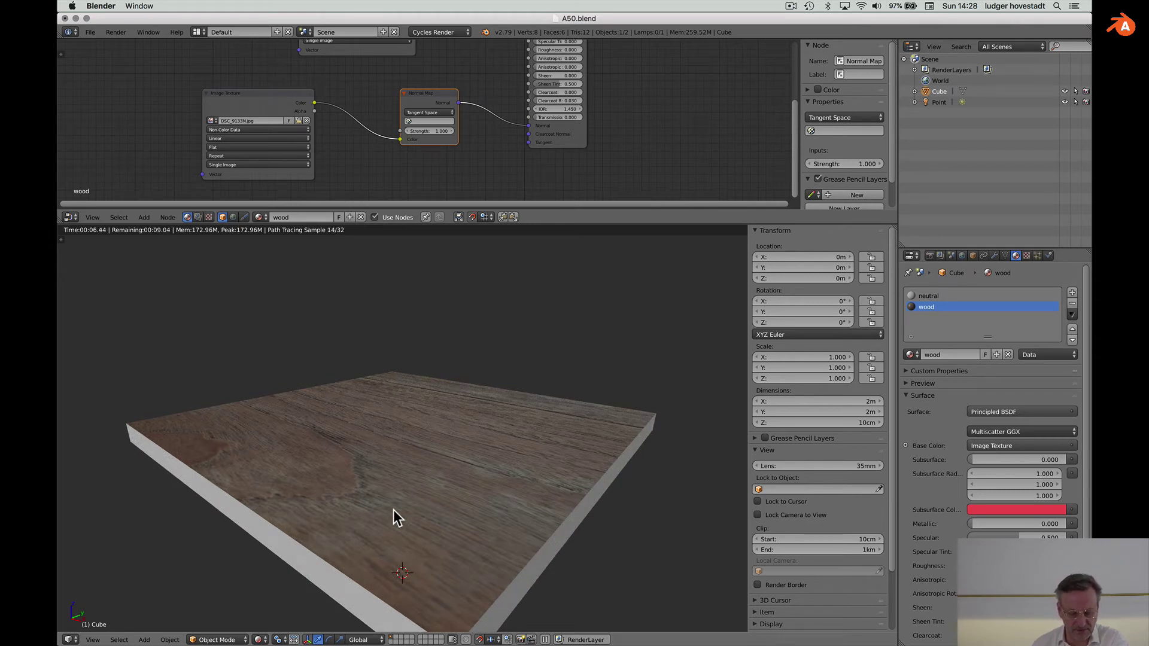
pyautogui.hscroll(5, 393, 510)
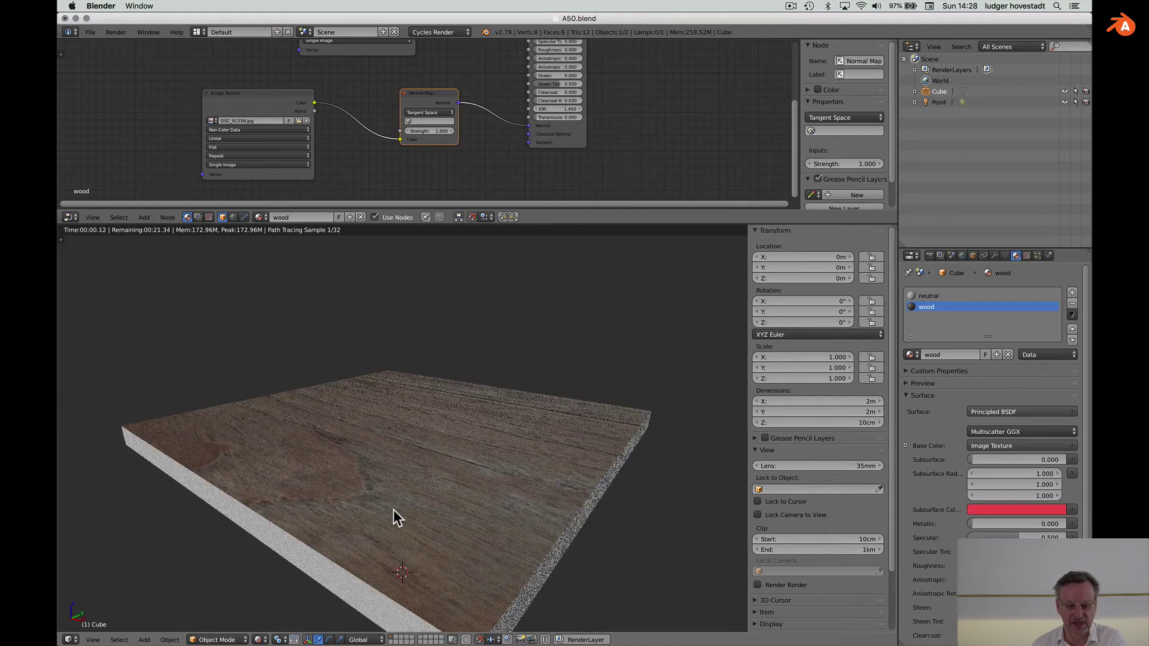
pyautogui.click(443, 131)
pyautogui.write('8.8')
pyautogui.press('Return')
pyautogui.press('BackSpace')
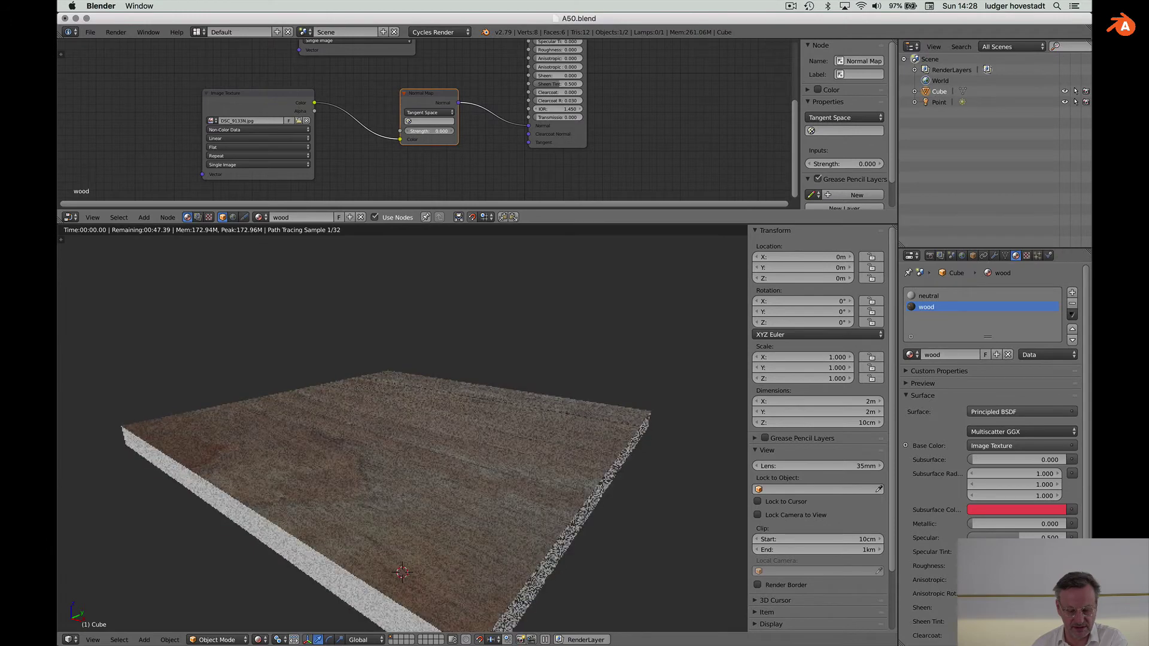
pyautogui.hscroll(2, 402, 428)
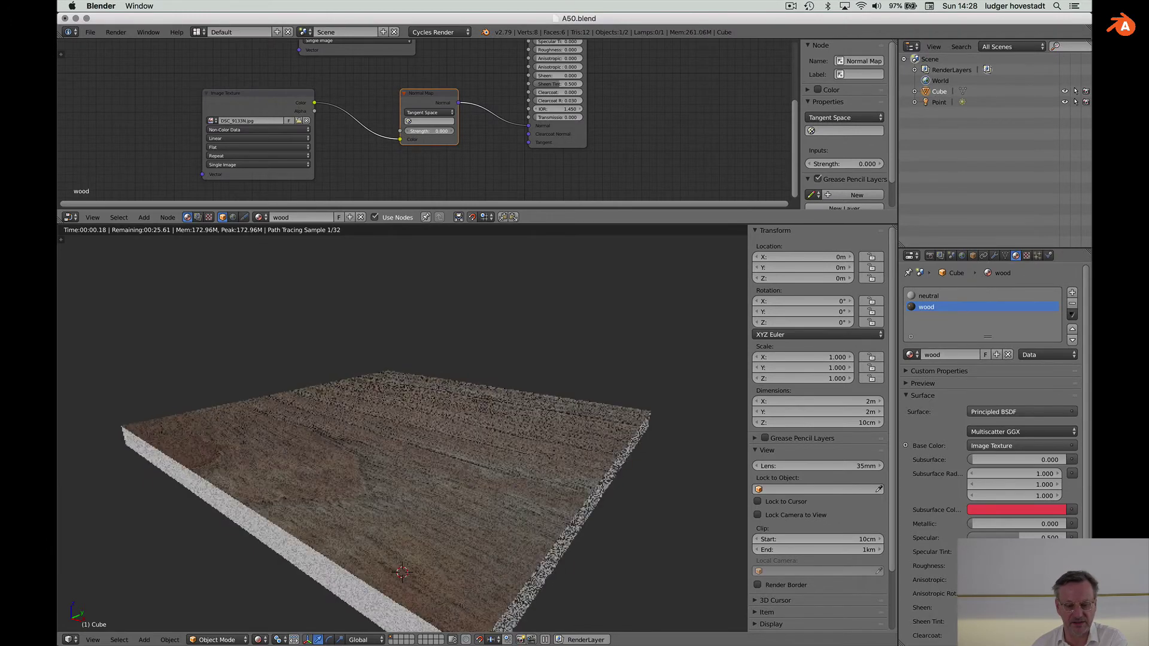
pyautogui.write('10')
pyautogui.press('Return')
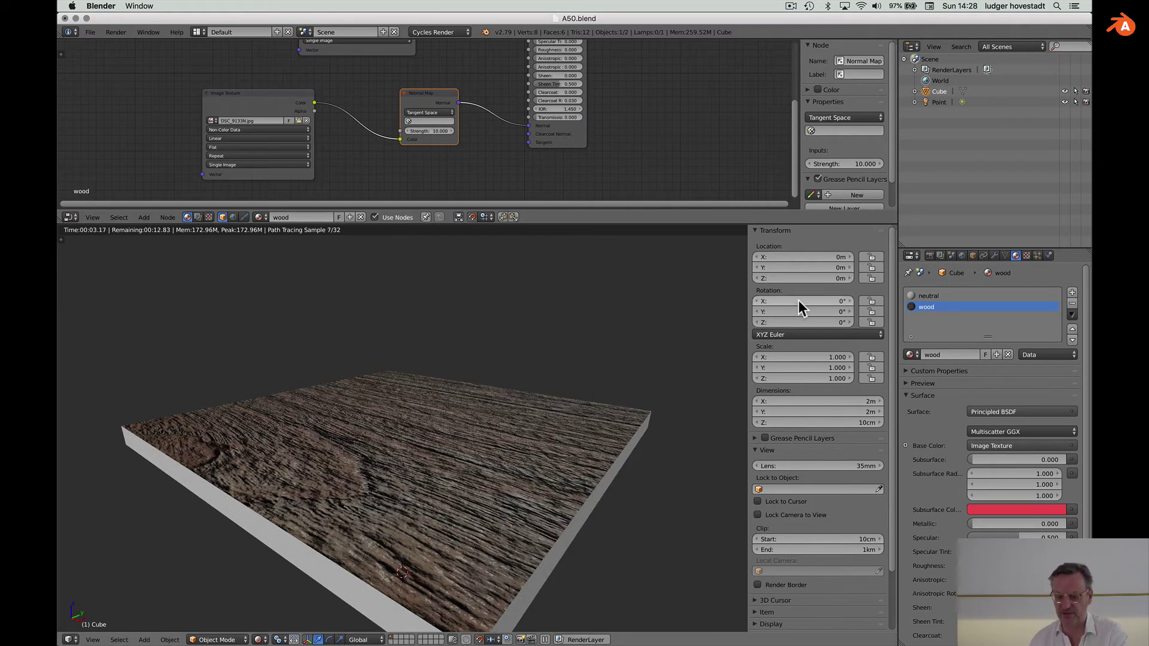
# - Rotate the sun lamp's Z rotation to about -317° to relight the grain
pyautogui.click(940, 102)
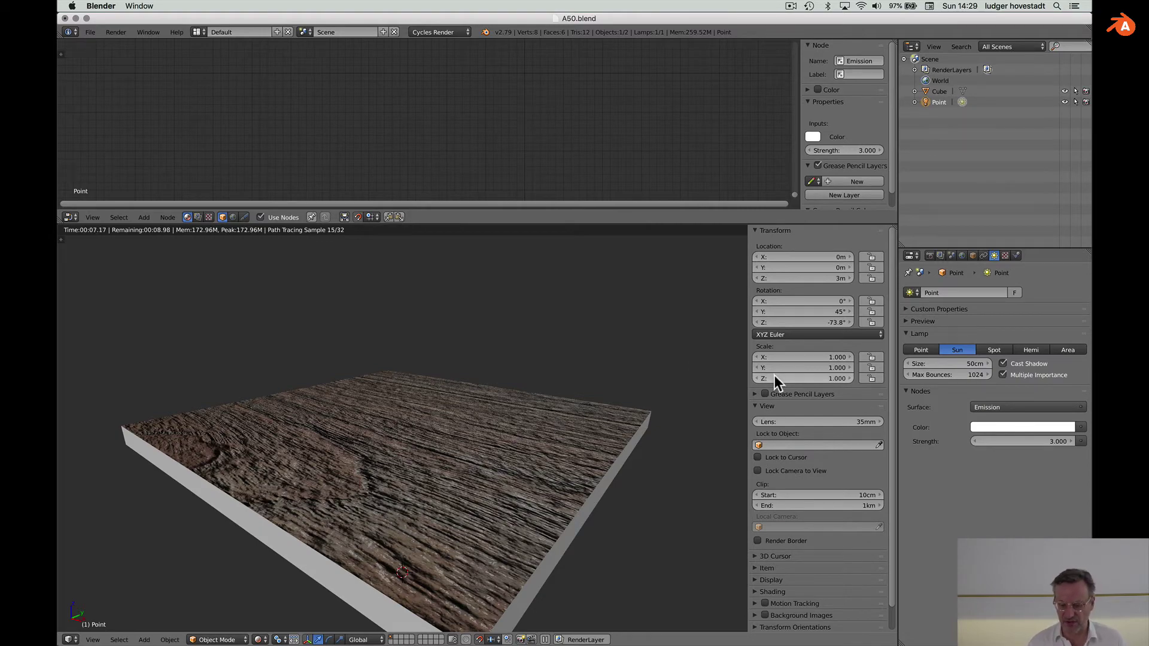
pyautogui.moveTo(850, 322); pyautogui.dragTo(933, 322)
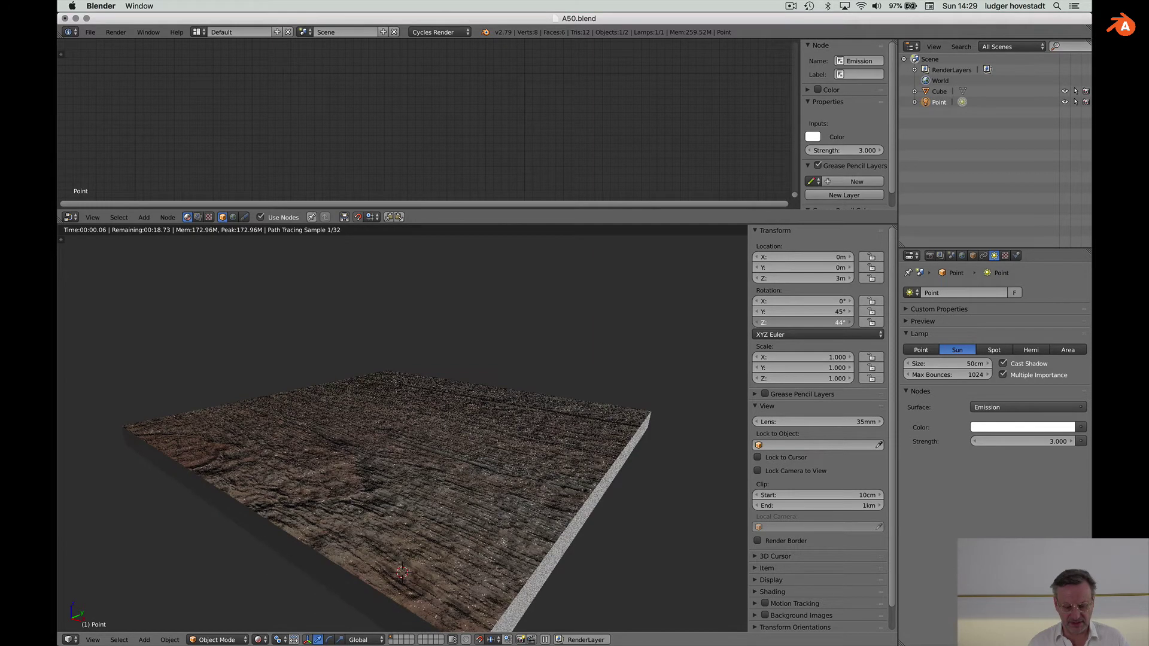
pyautogui.moveTo(802, 323); pyautogui.dragTo(625, 323)
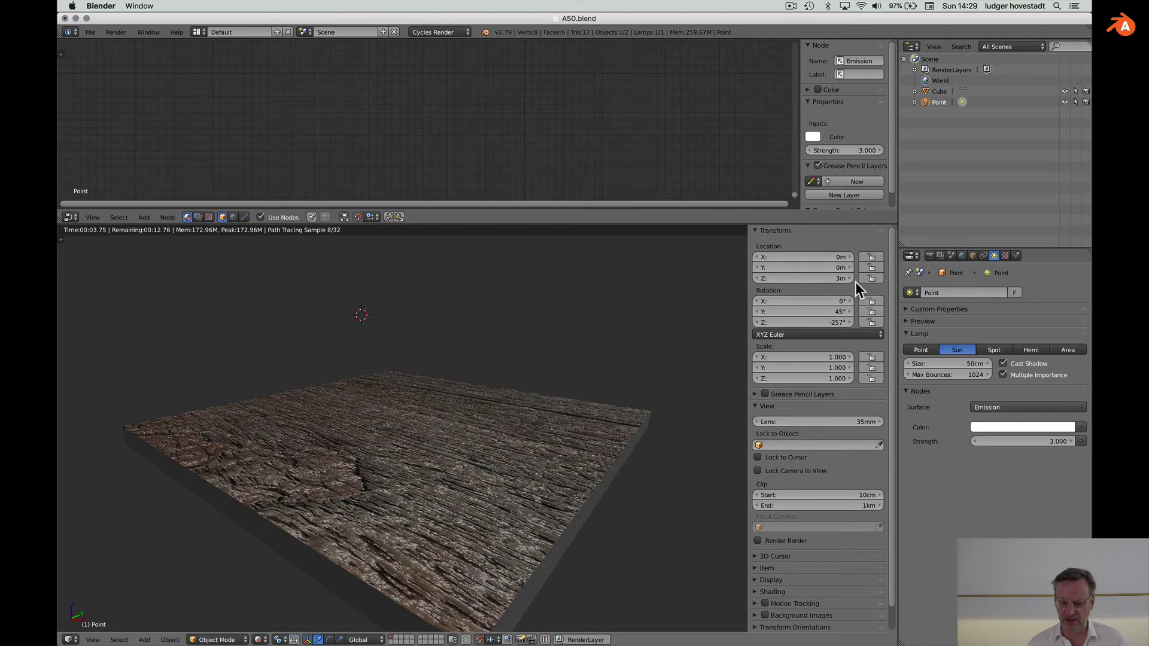
pyautogui.moveTo(842, 322)
pyautogui.mouseDown()
pyautogui.moveTo(856, 322)
pyautogui.moveTo(825, 322)
pyautogui.mouseUp()
# - Select the wood slab and lower the Normal Map strength from 10 to about 2
pyautogui.click(942, 91)
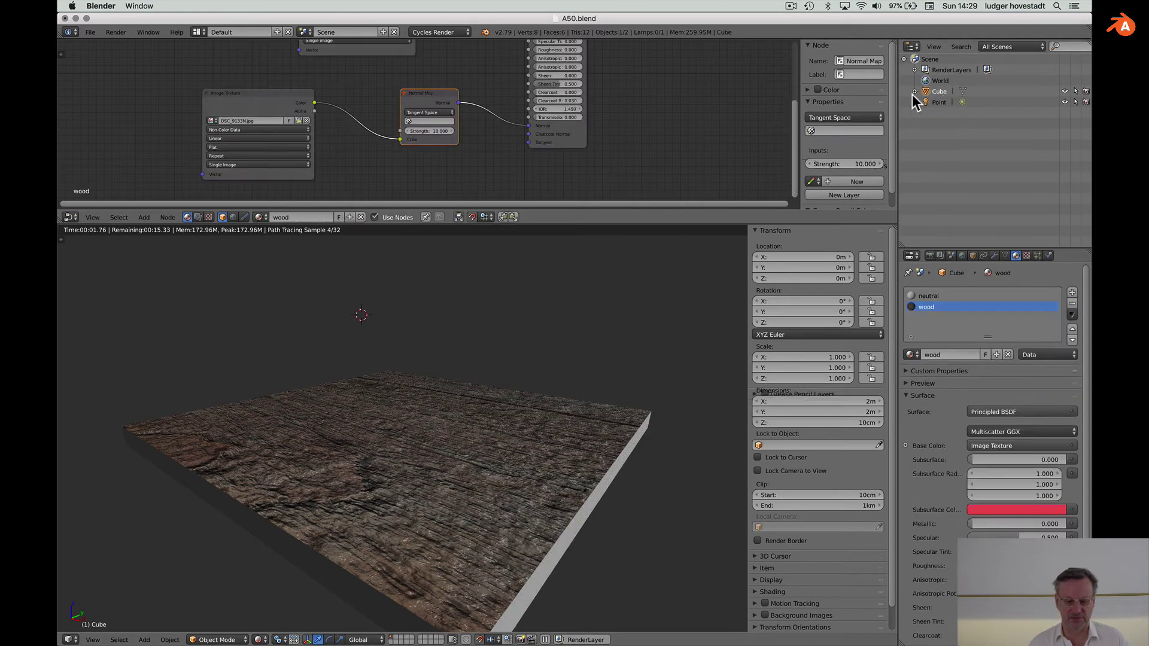
pyautogui.moveTo(441, 132); pyautogui.dragTo(395, 131)
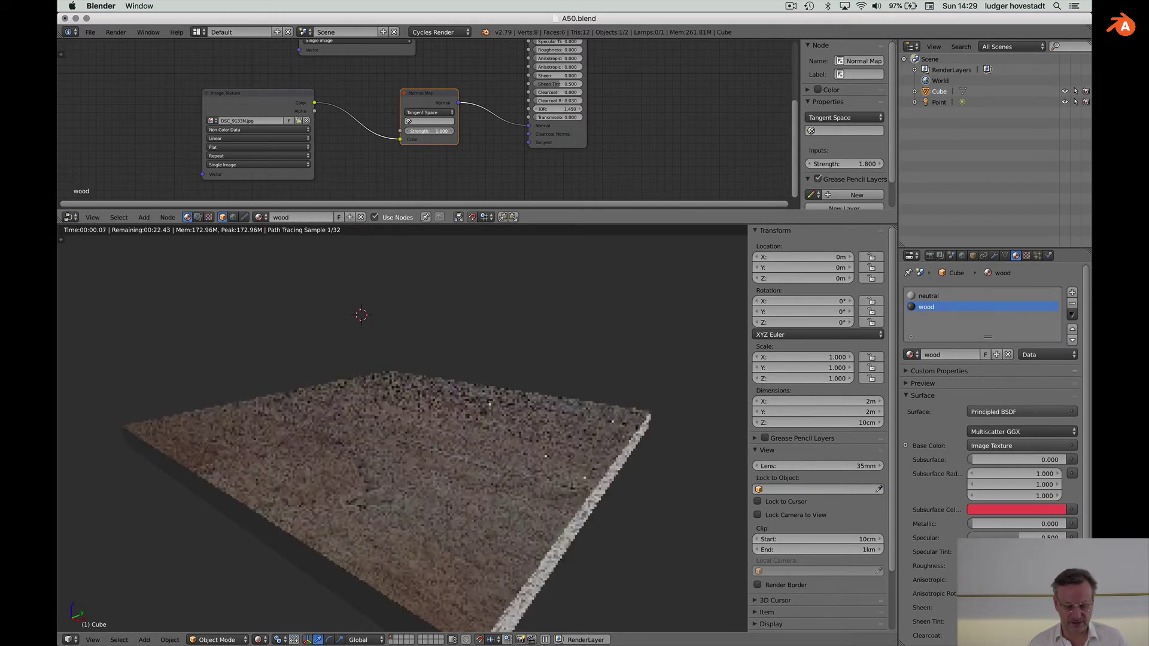
pyautogui.moveTo(438, 131); pyautogui.dragTo(455, 131)
pyautogui.scroll(3, 475, 371)
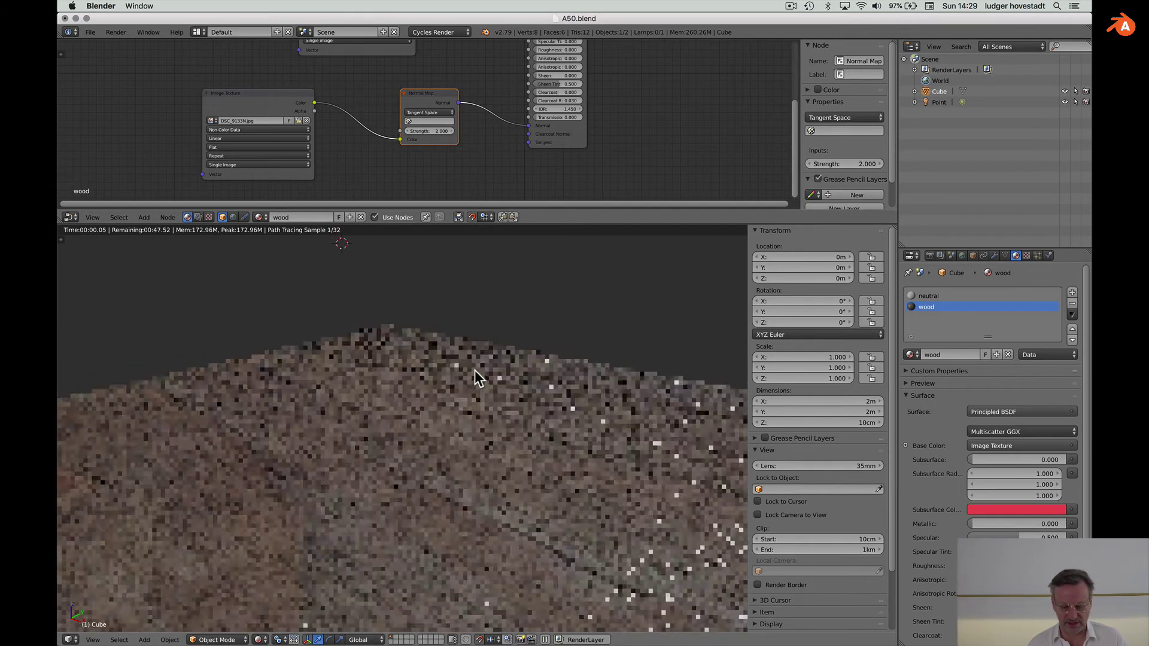
pyautogui.scroll(-3, 475, 371)
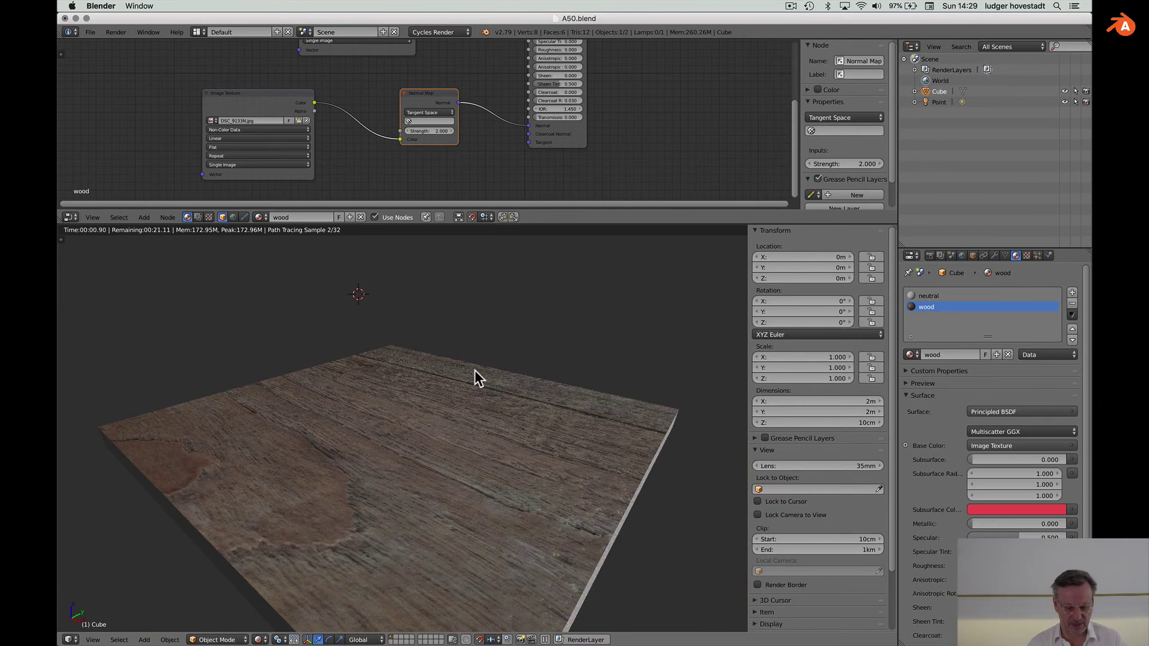
pyautogui.keyDown('shift'); pyautogui.scroll(-3, 475, 370); pyautogui.keyUp('shift')
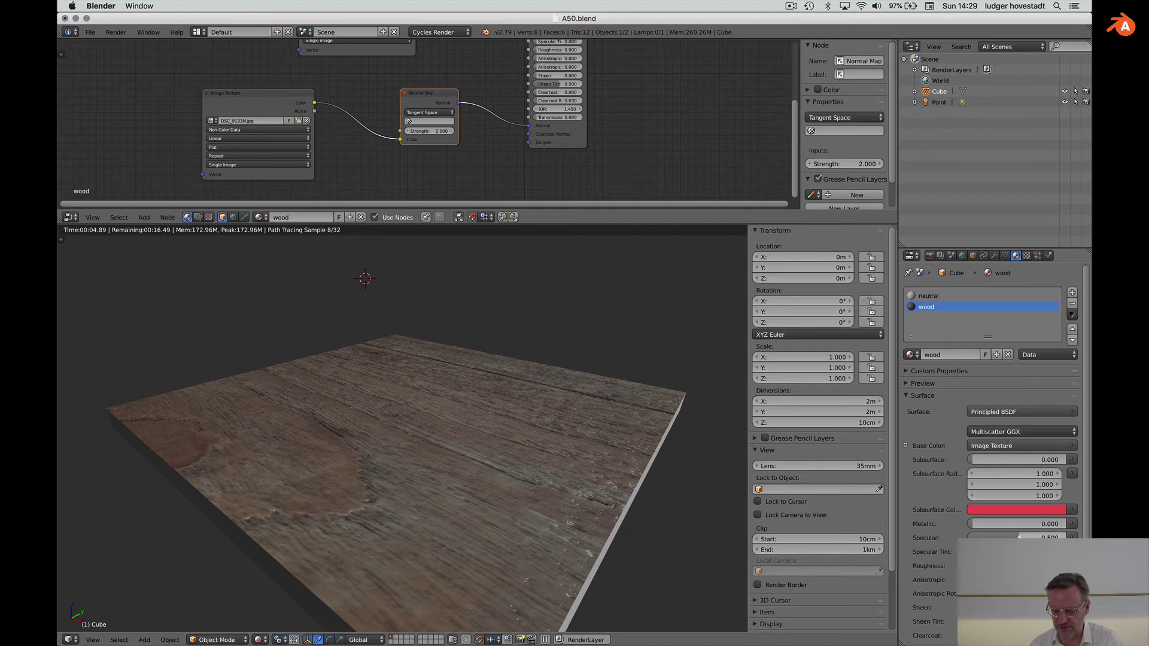
# - Cut the wood's specular to about 0.127, fine-tune Normal Map strength, and hide the sidebar
pyautogui.moveTo(1015, 537); pyautogui.dragTo(1033, 566)
pyautogui.scroll(-2, 630, 505)
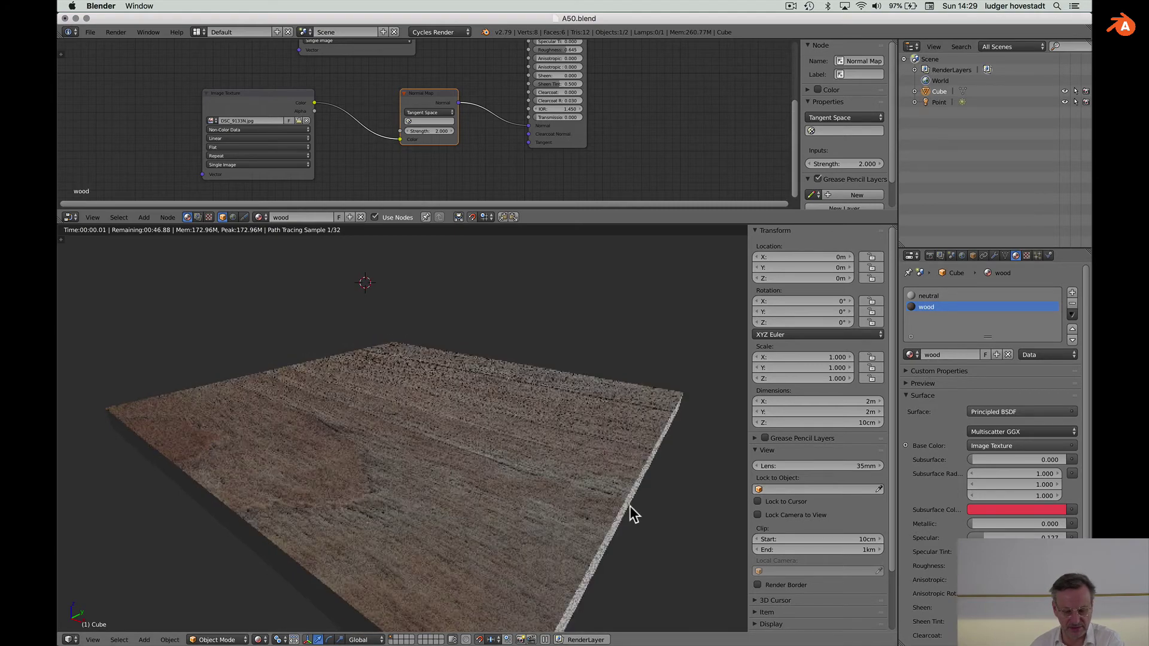
pyautogui.scroll(-2, 630, 504)
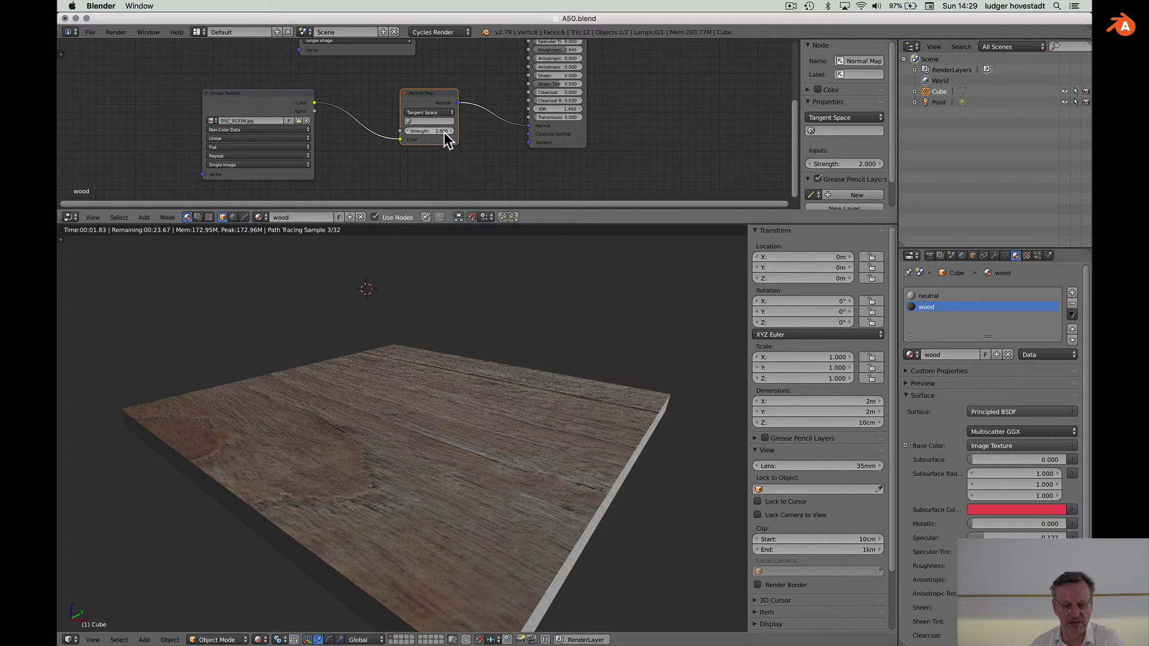
pyautogui.moveTo(444, 131)
pyautogui.mouseDown()
pyautogui.moveTo(347, 132)
pyautogui.moveTo(444, 133)
pyautogui.mouseUp()
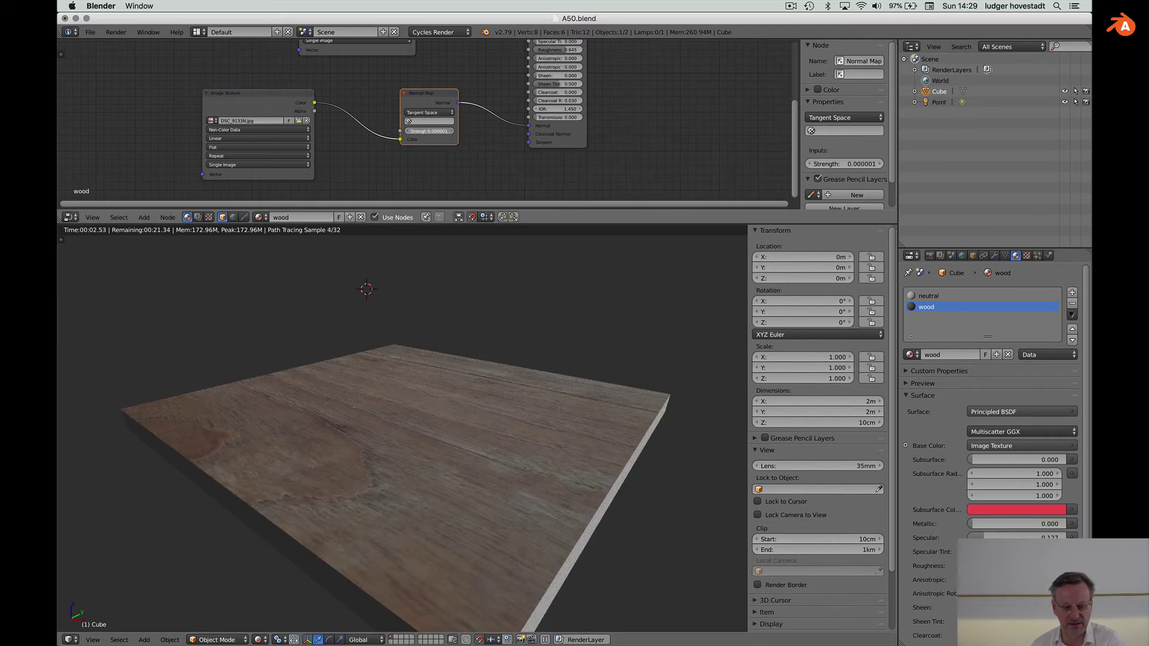
pyautogui.moveTo(421, 131); pyautogui.dragTo(479, 131)
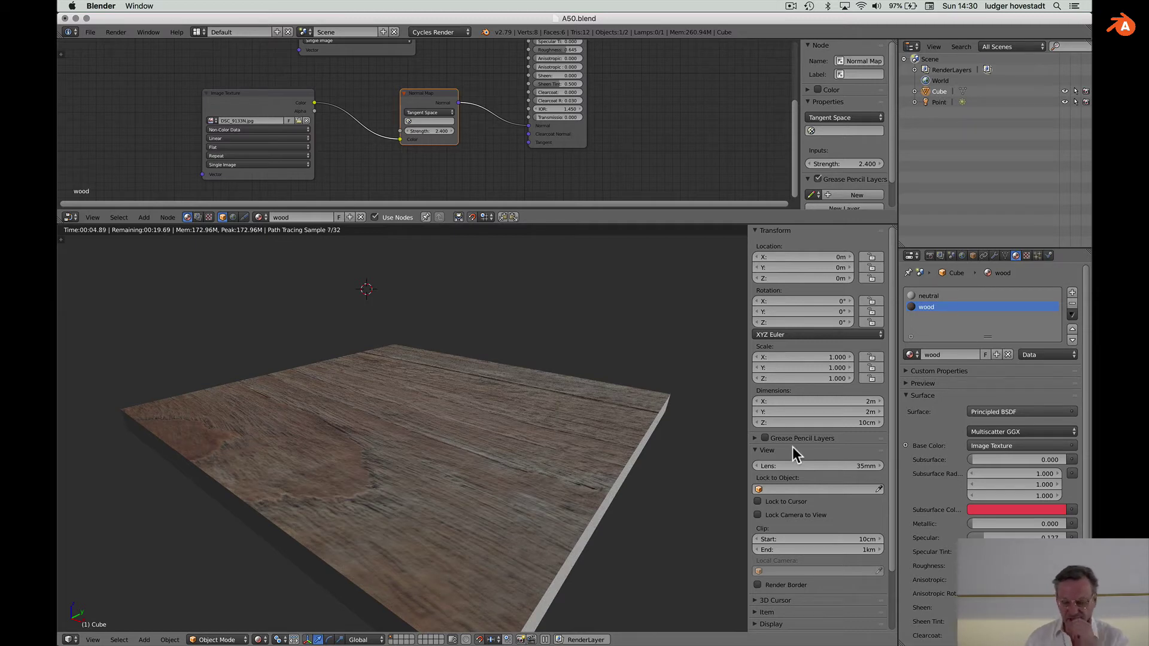
pyautogui.press('n')
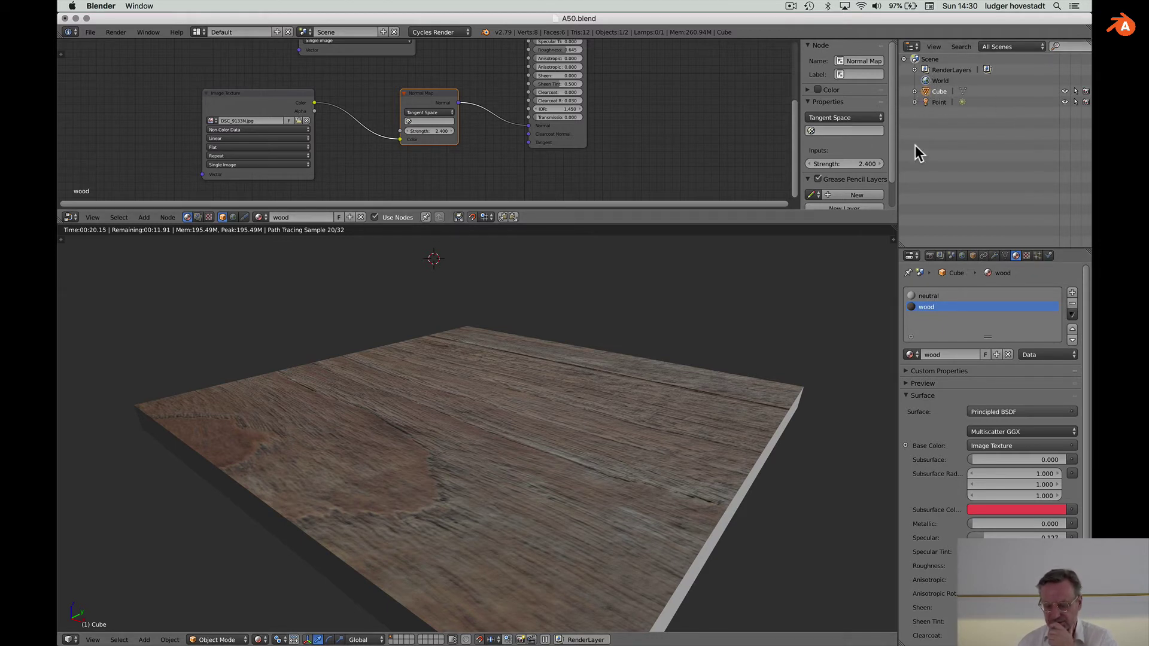
# - Set the point lamp's emission strength to 0
pyautogui.click(940, 103)
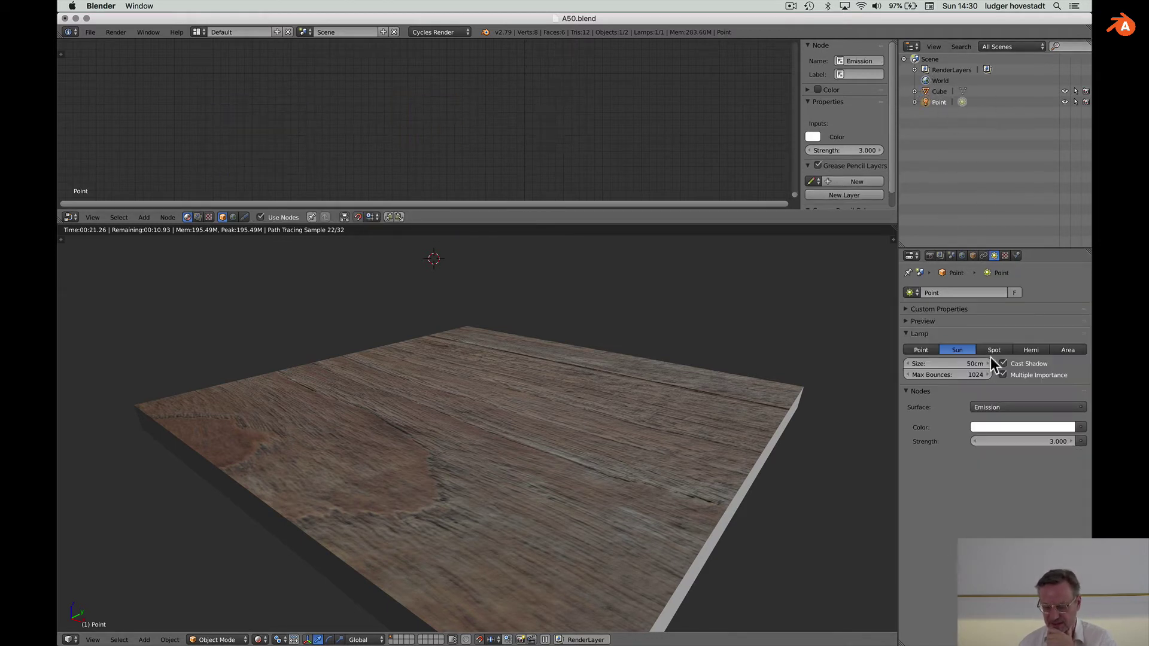
pyautogui.click(1057, 441)
pyautogui.write('0')
pyautogui.press('Return')
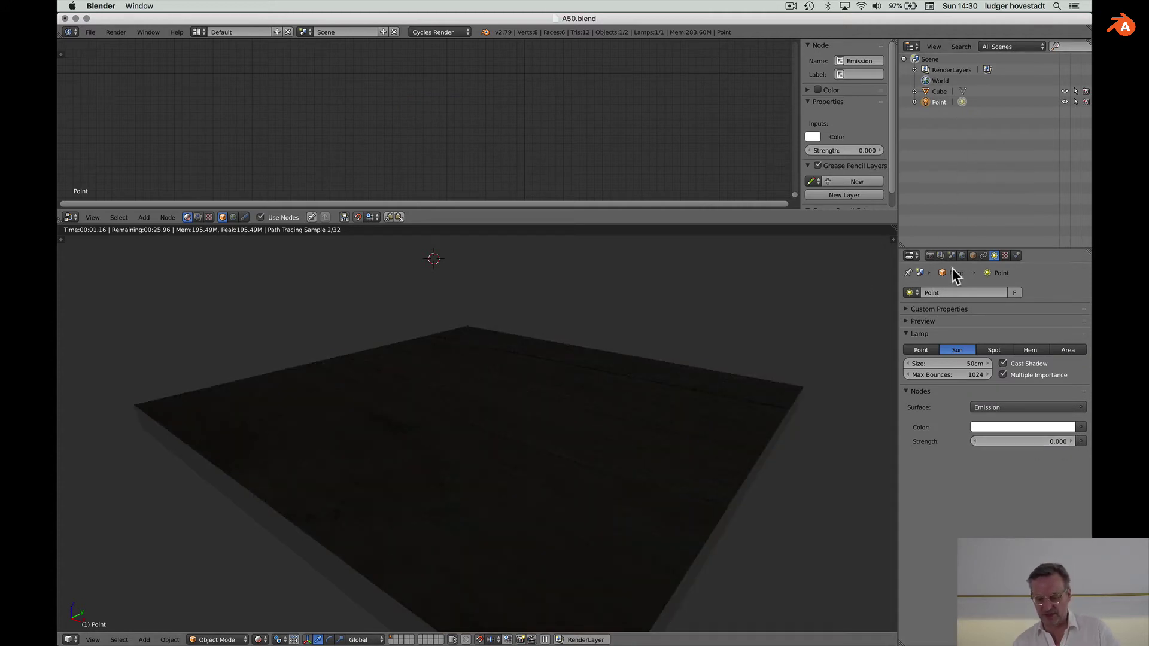
# - Show the World shader's Background and World Output nodes in the node editor
pyautogui.click(962, 256)
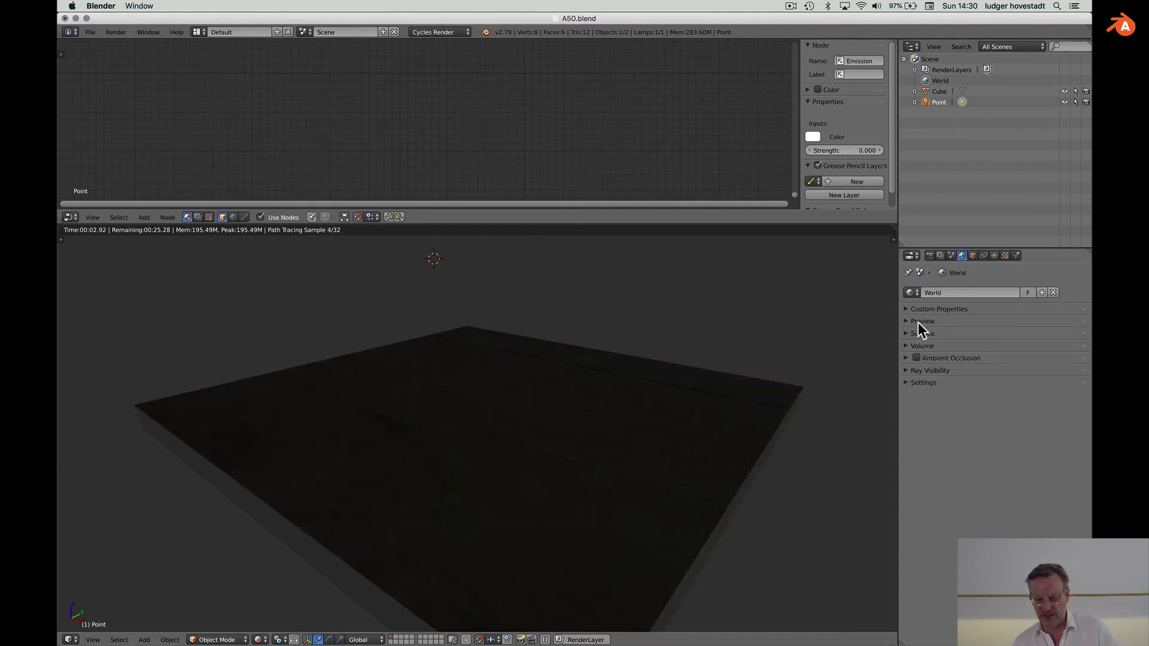
pyautogui.click(907, 321)
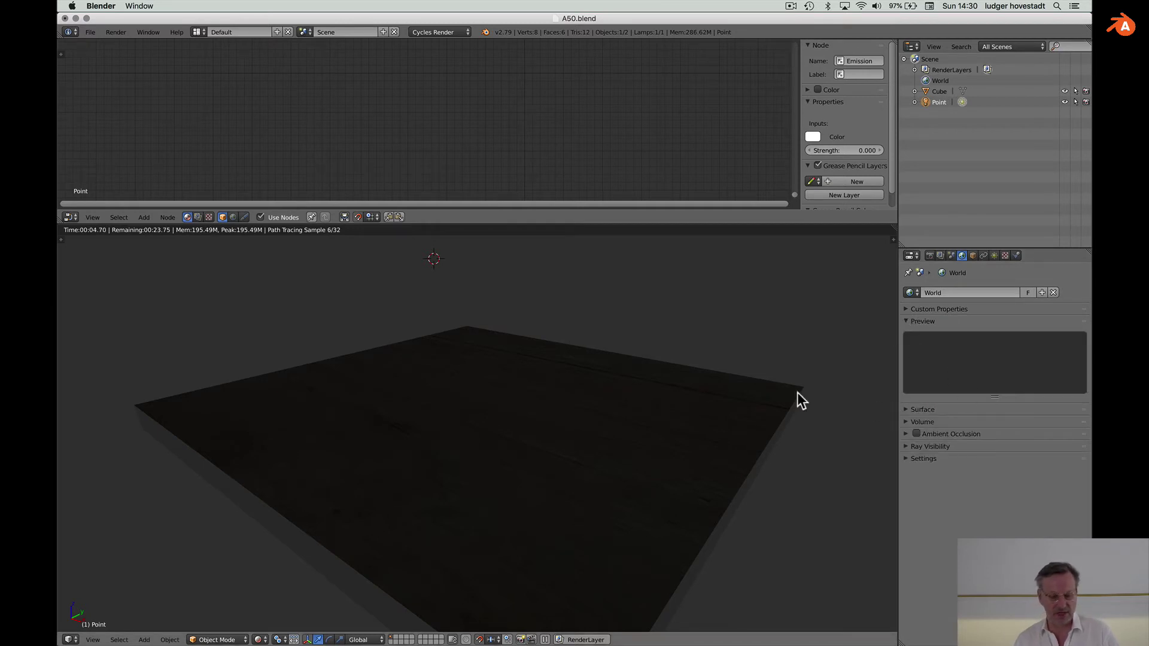
pyautogui.click(233, 218)
pyautogui.scroll(-5, 476, 124)
pyautogui.keyDown('shift'); pyautogui.scroll(1, 465, 82); pyautogui.keyUp('shift')
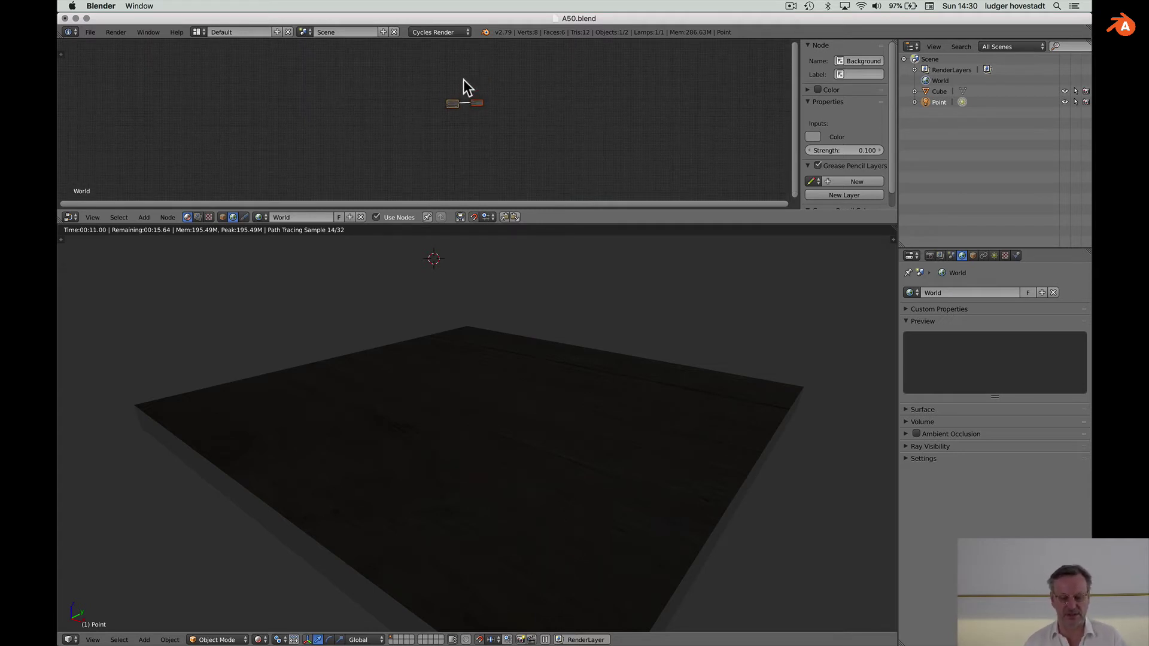
pyautogui.scroll(5, 463, 79)
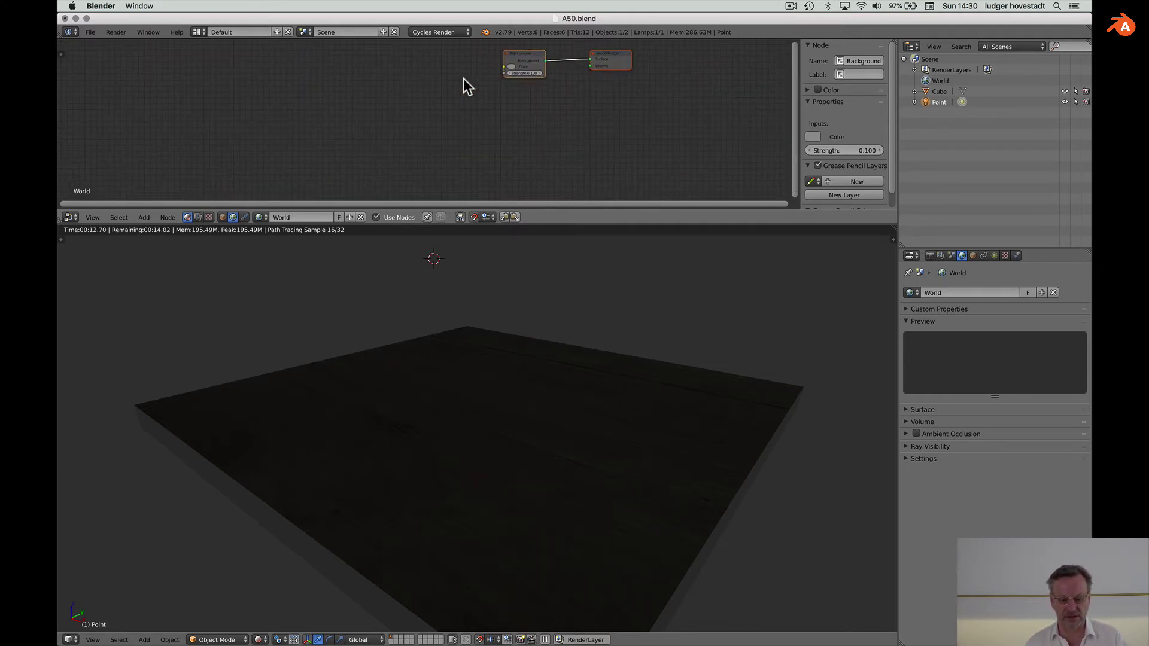
pyautogui.scroll(3, 463, 78)
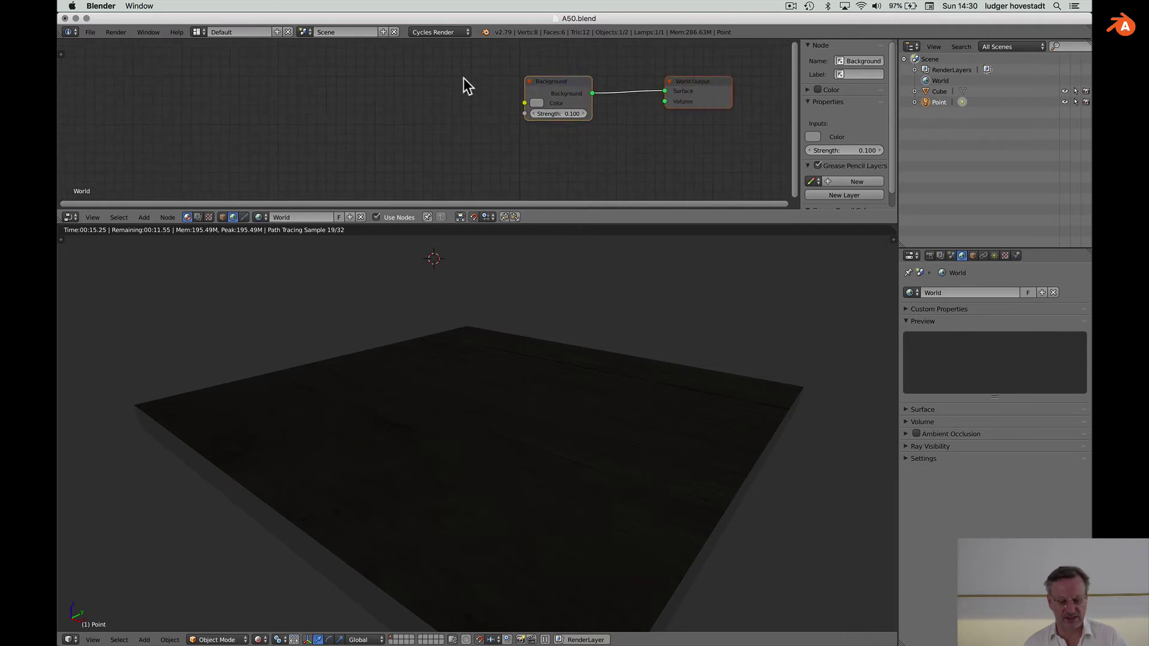
# - Add an Environment Texture node and wire its Color into the Background's Color
pyautogui.hotkey('shift', 'a')
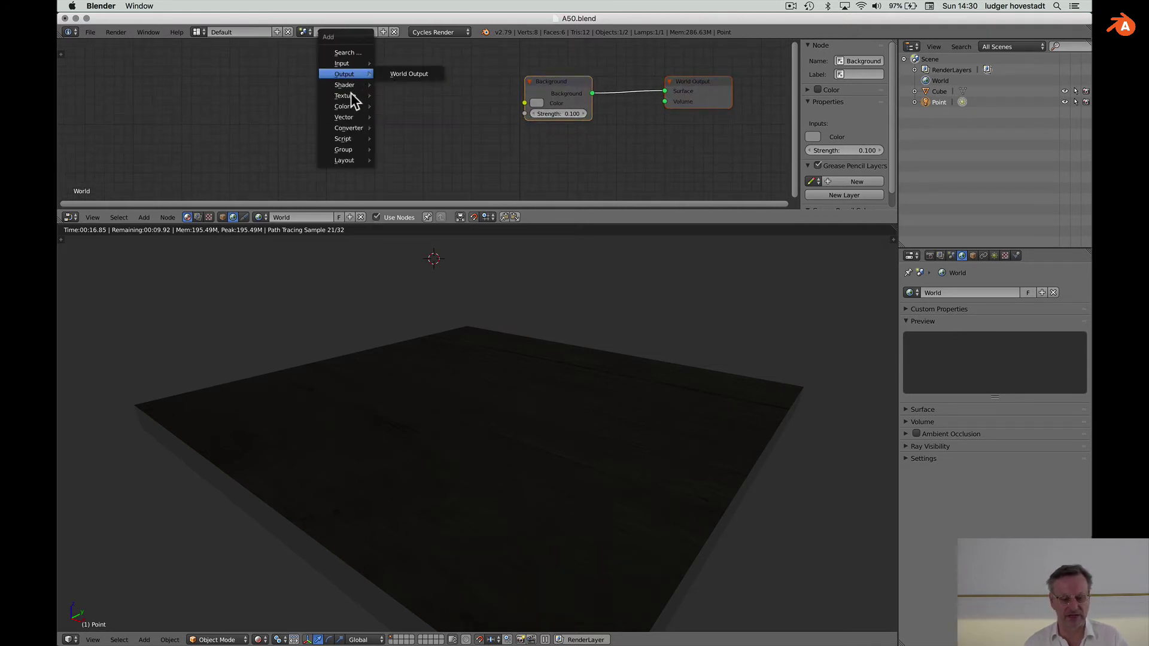
pyautogui.moveTo(351, 94)
pyautogui.click(423, 118)
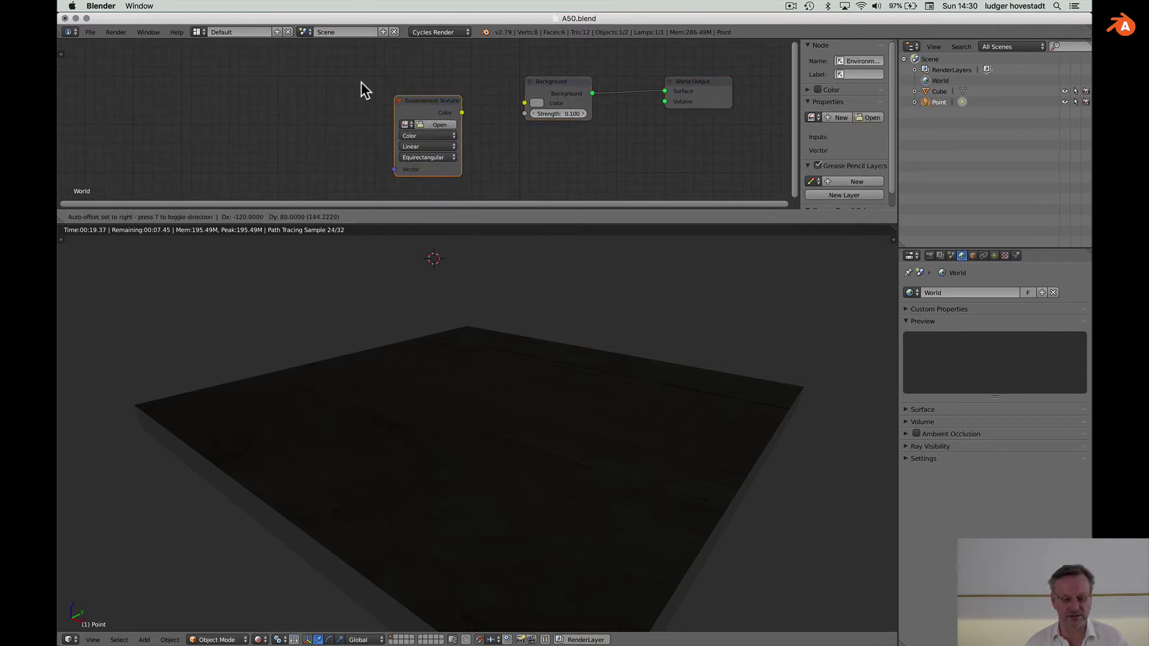
pyautogui.click(326, 71)
pyautogui.moveTo(394, 83); pyautogui.dragTo(525, 102)
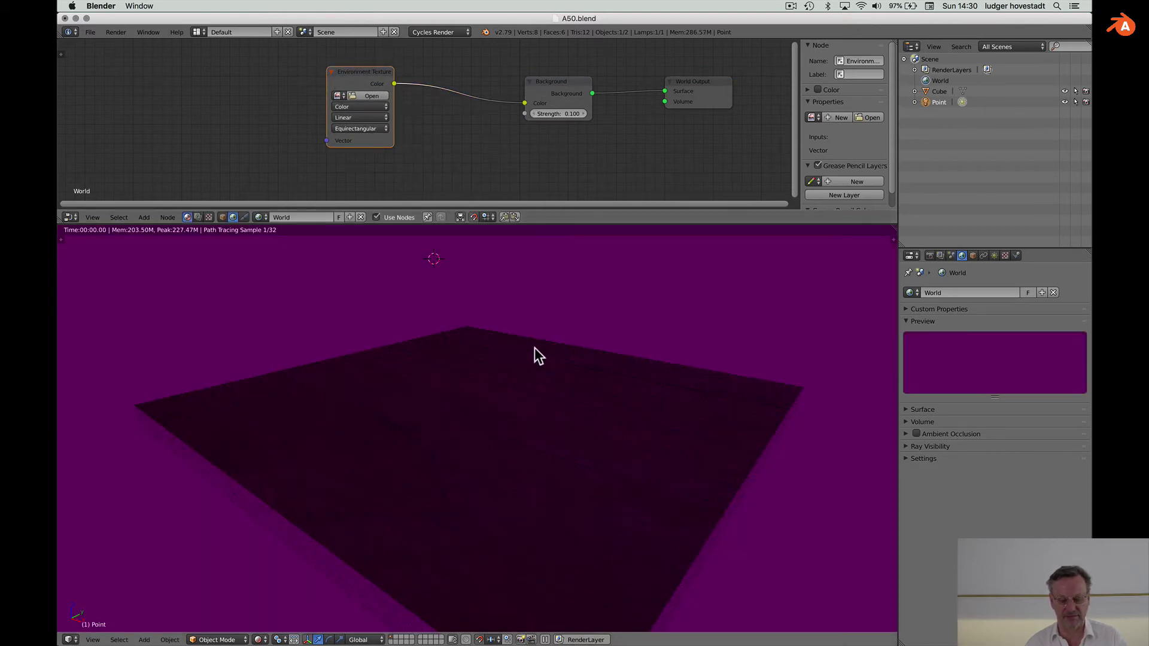
# - Load monks_forest_4k.hdr from the skys folder into the Environment Texture node
pyautogui.click(360, 95)
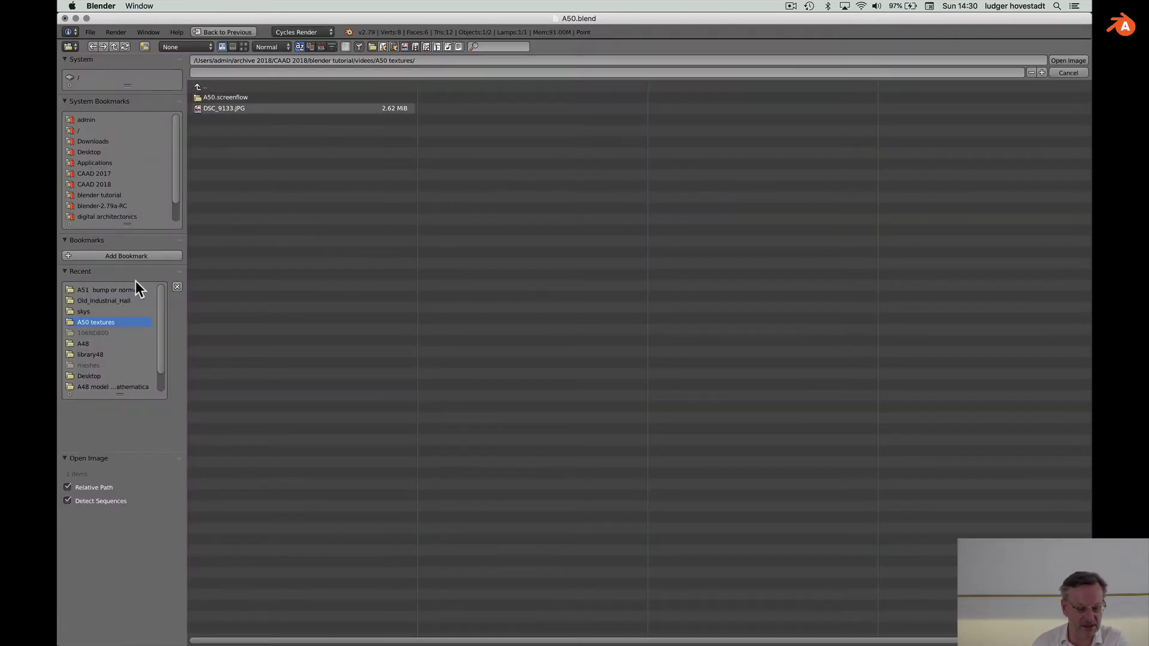
pyautogui.click(98, 311)
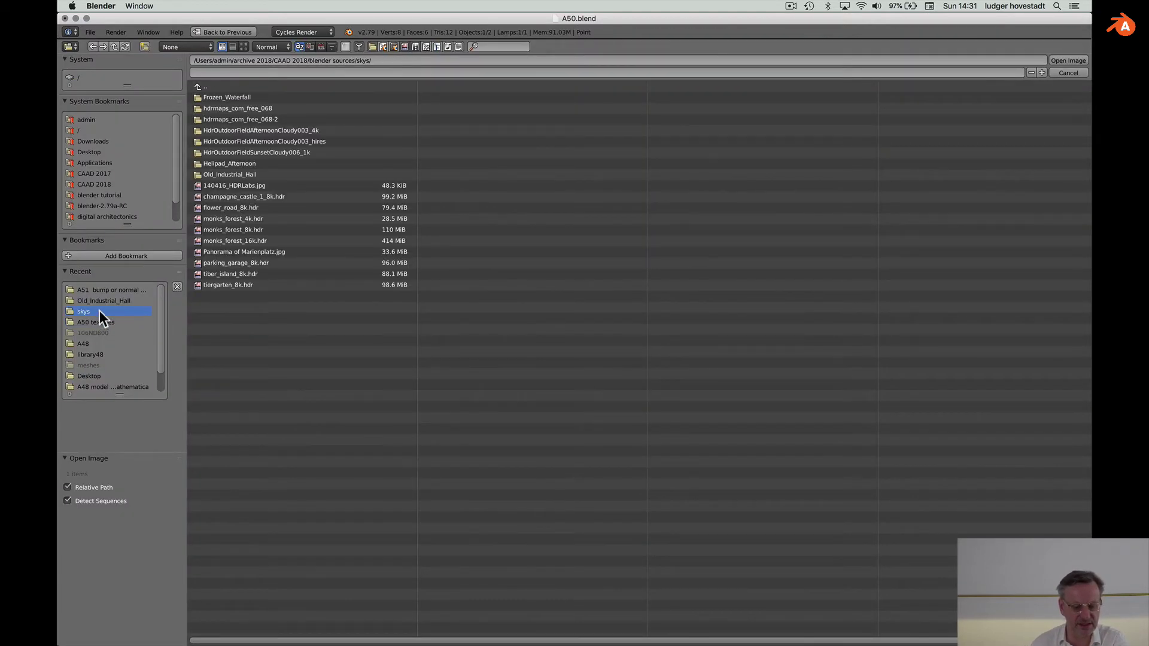
pyautogui.click(213, 219)
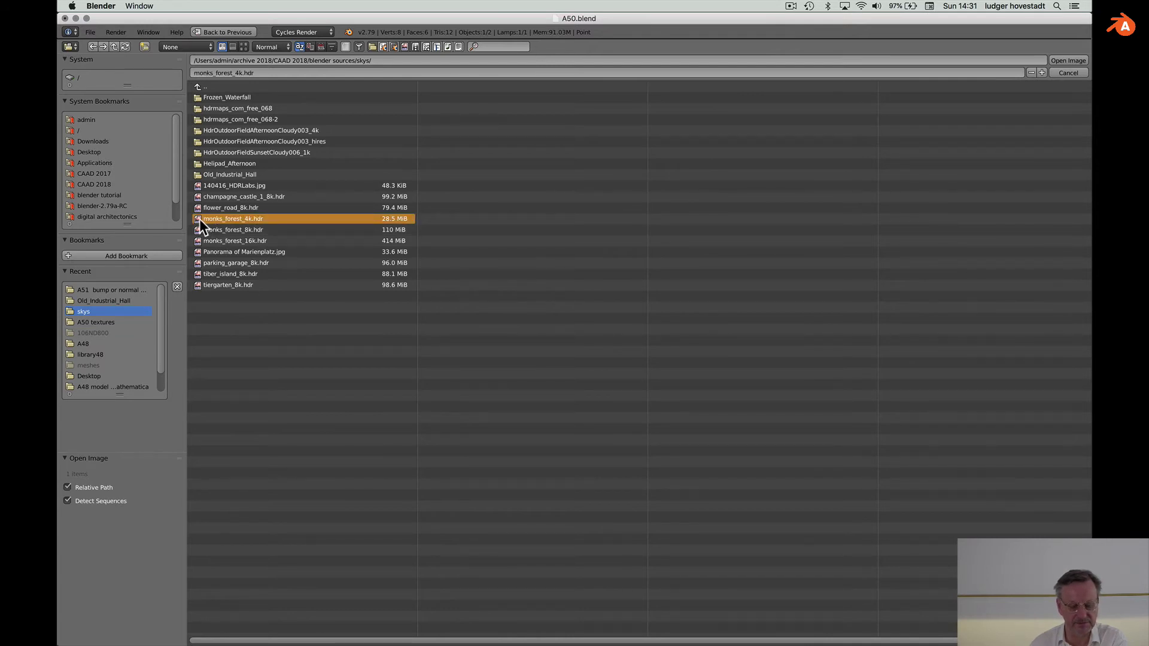
pyautogui.doubleClick(199, 219)
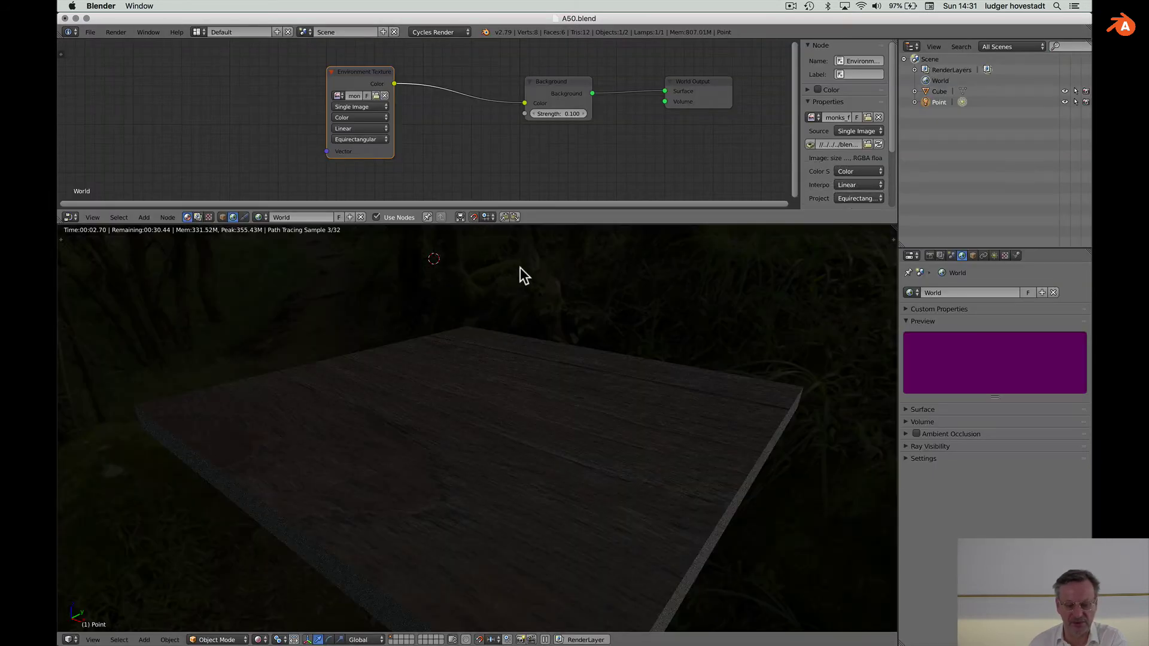
# - Set Background strength to 3 and widen the Environment Texture node to show its file name
pyautogui.click(569, 114)
pyautogui.write('3')
pyautogui.press('Return')
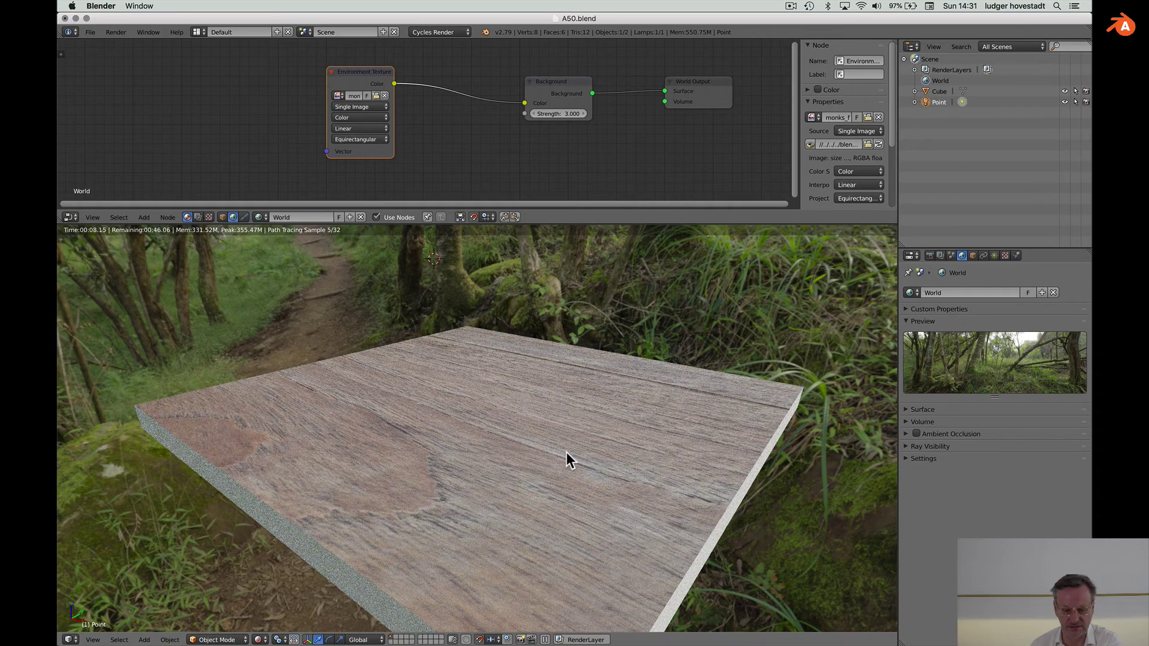
pyautogui.scroll(-2, 566, 451)
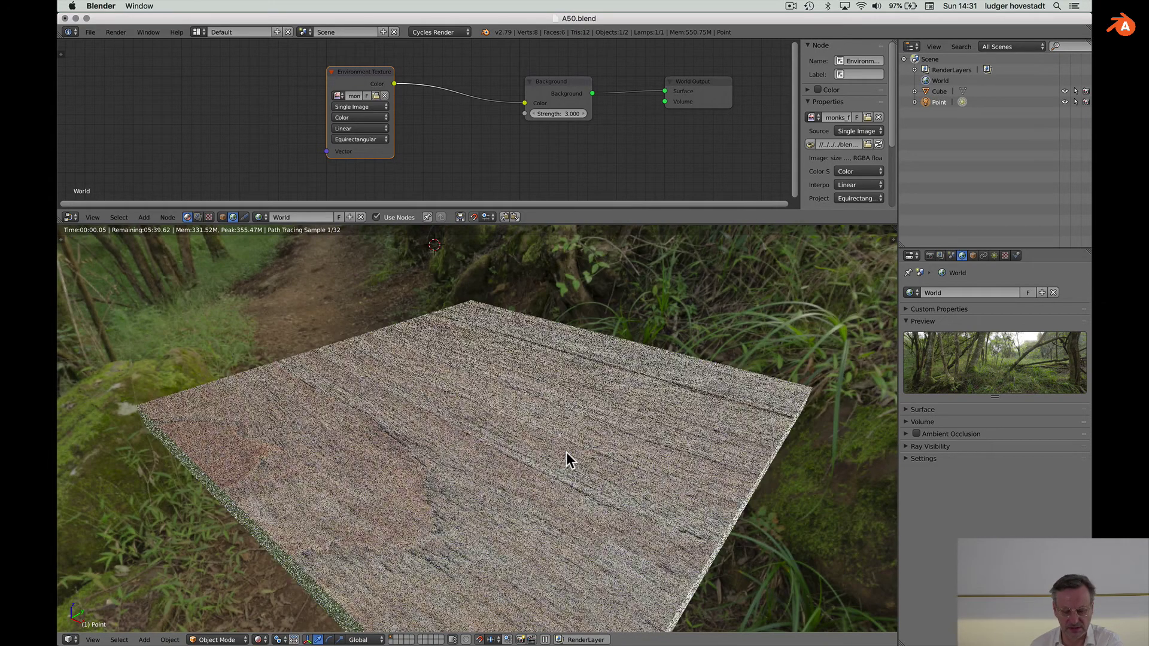
pyautogui.scroll(-2, 566, 451)
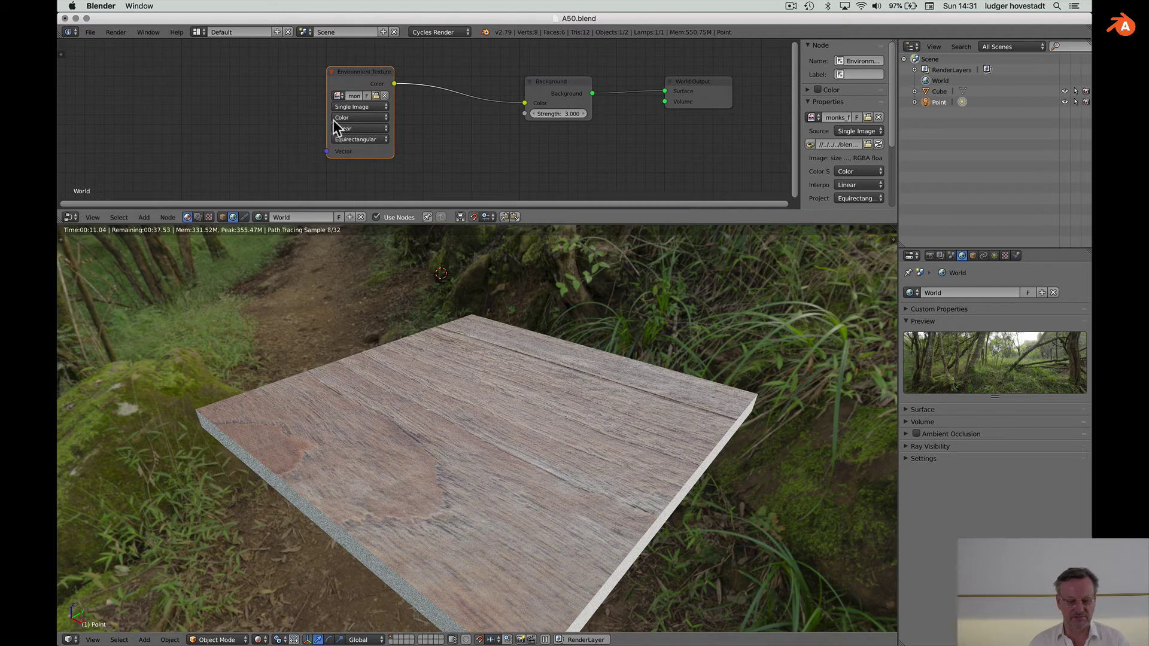
pyautogui.moveTo(326, 114); pyautogui.dragTo(232, 114)
# - Swap the environment image for fin4_Bg.jpg from the Old_Industrial_Hall folder
pyautogui.click(373, 95)
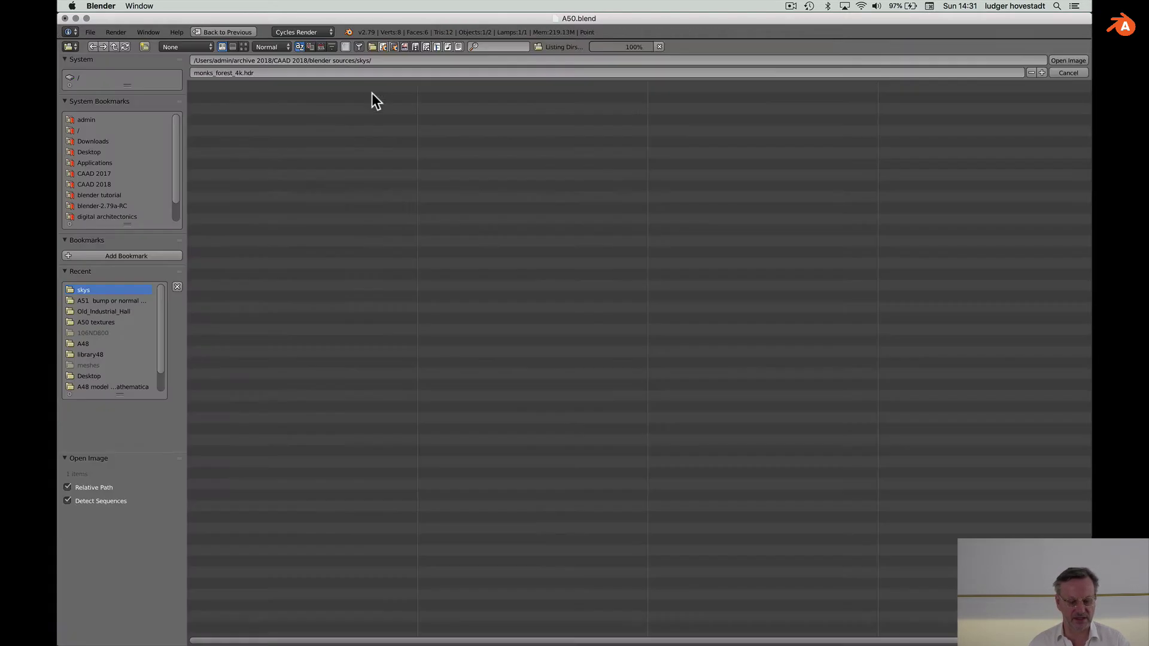
pyautogui.click(200, 173)
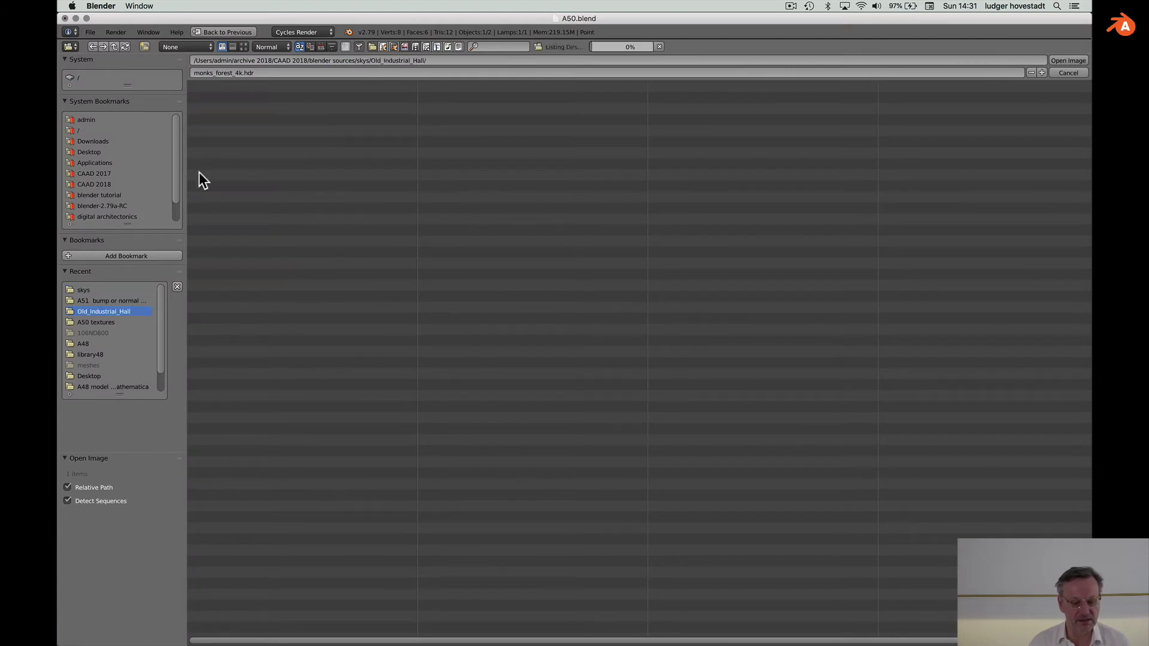
pyautogui.click(198, 97)
pyautogui.doubleClick(197, 97)
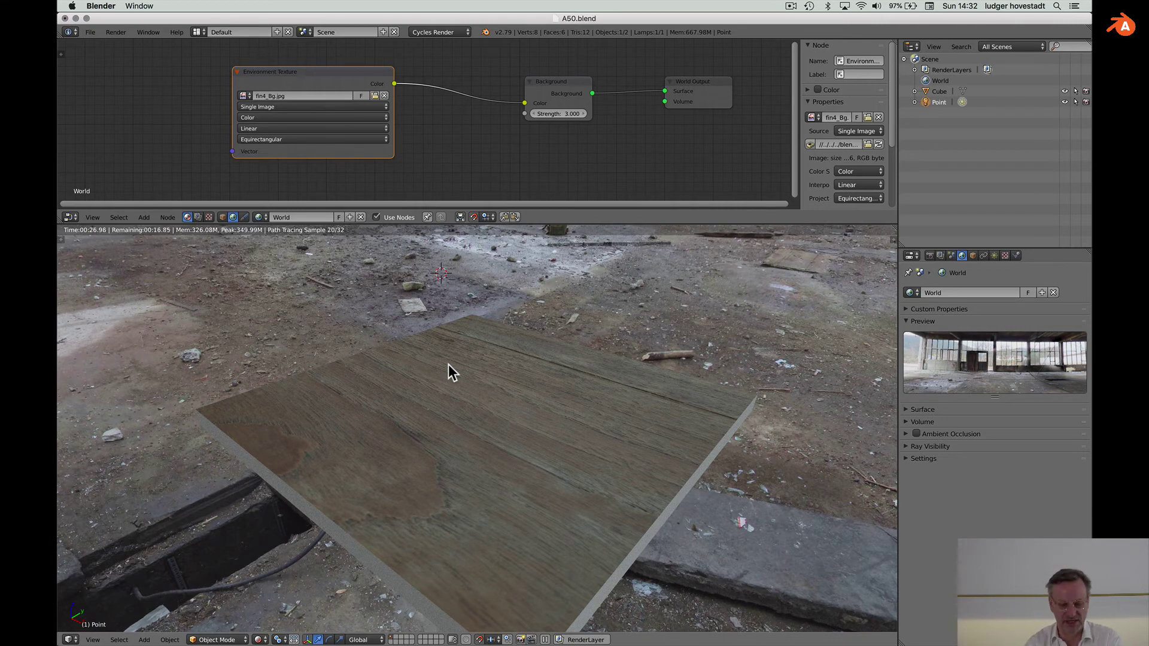
# - Swap the Environment Texture image back to monks_forest_4k.hdr from the loaded images
pyautogui.click(243, 96)
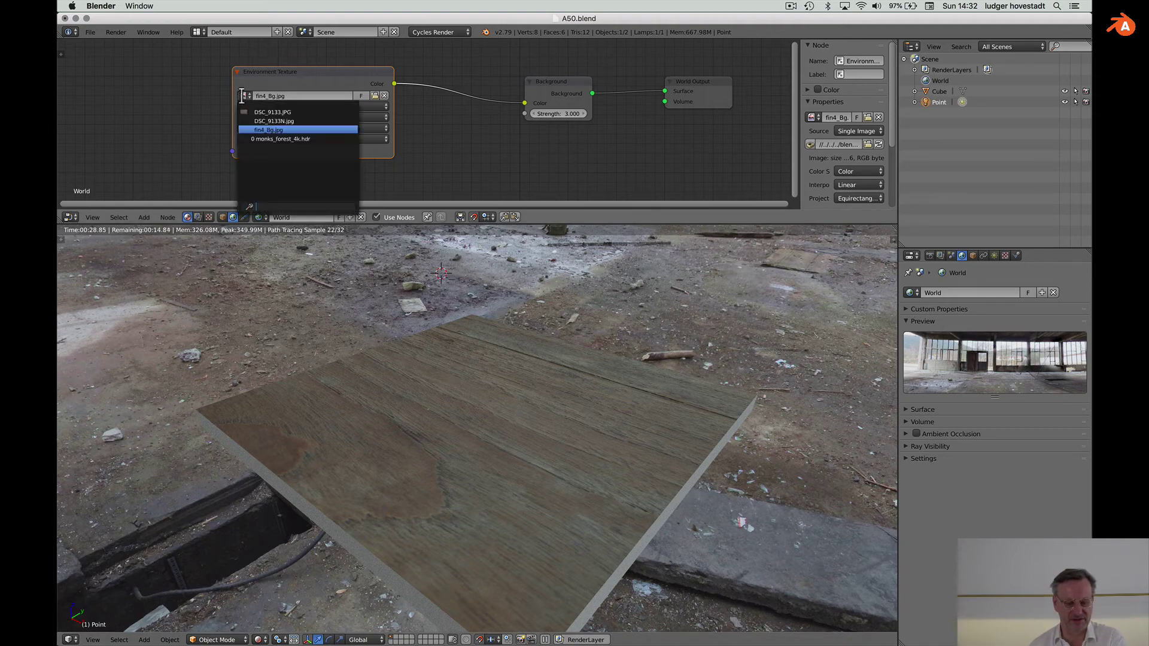
pyautogui.click(245, 139)
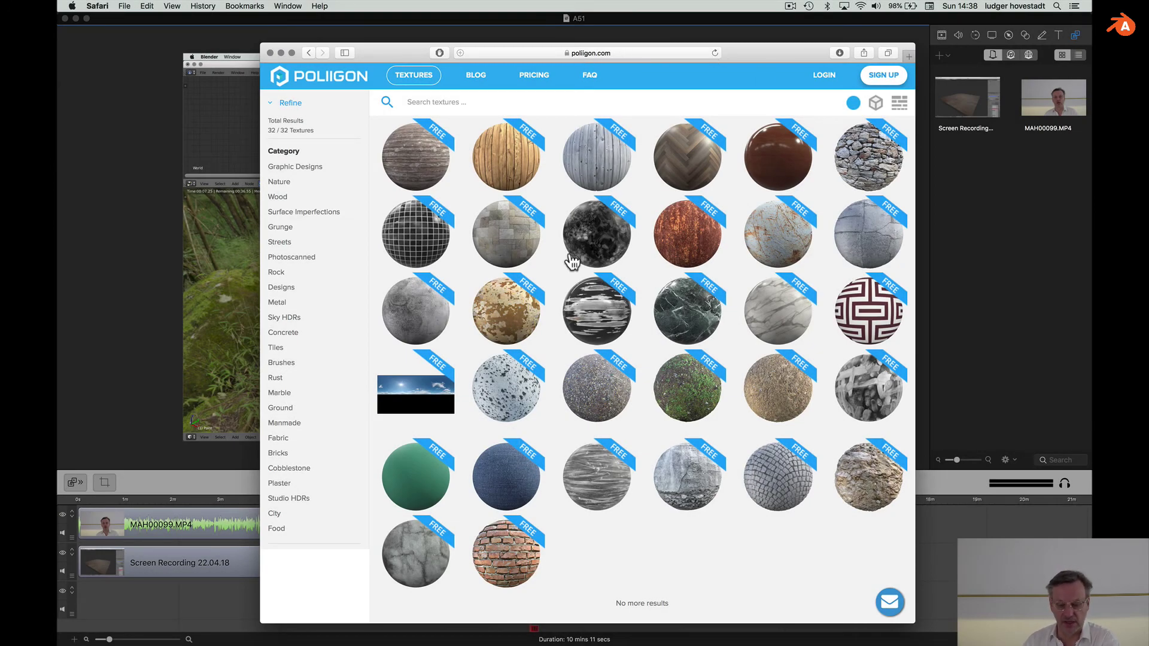
# - Check the names and maximum resolutions on the info cards of three free textures
pyautogui.moveTo(577, 362)
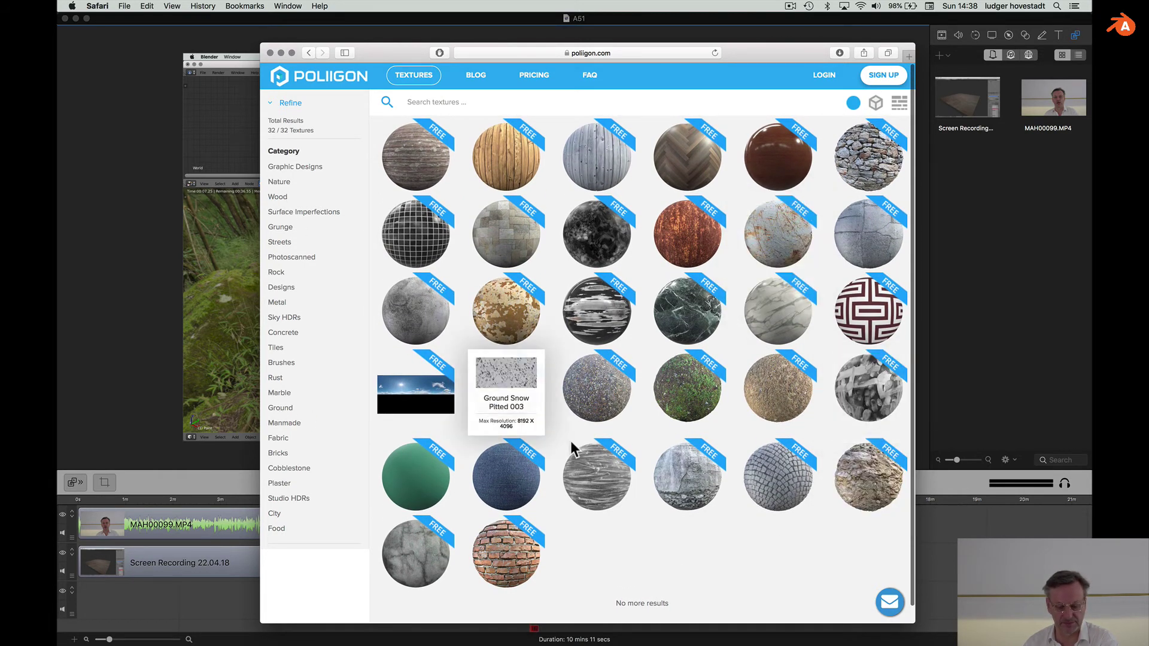
pyautogui.moveTo(609, 527)
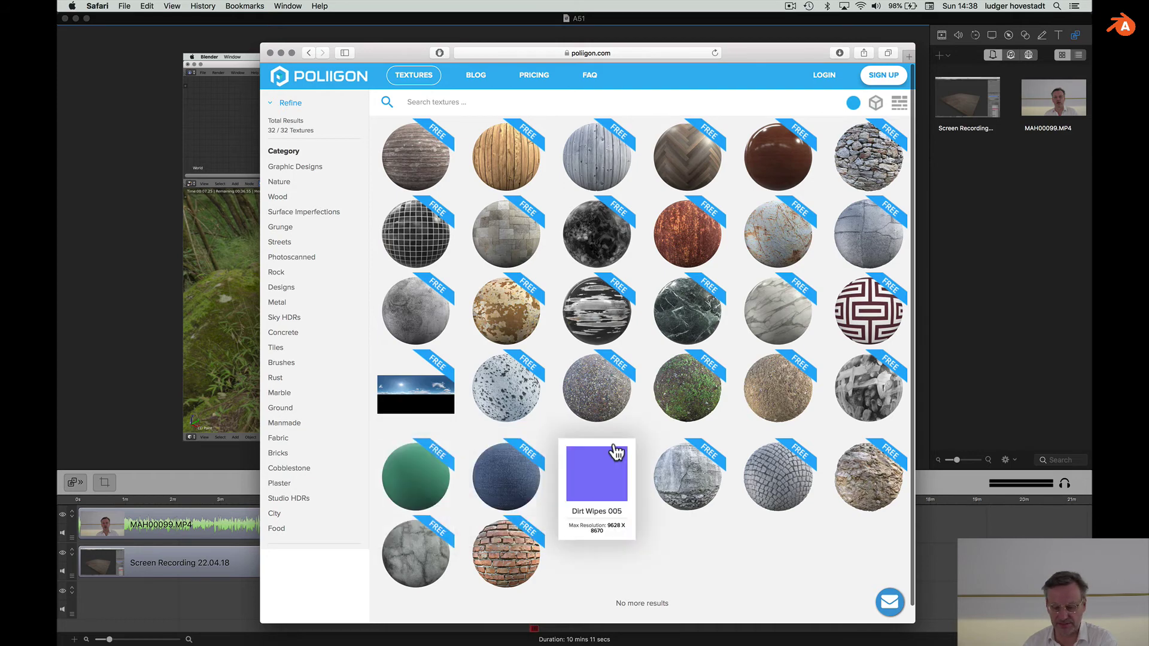
pyautogui.moveTo(778, 459)
pyautogui.click(700, 489)
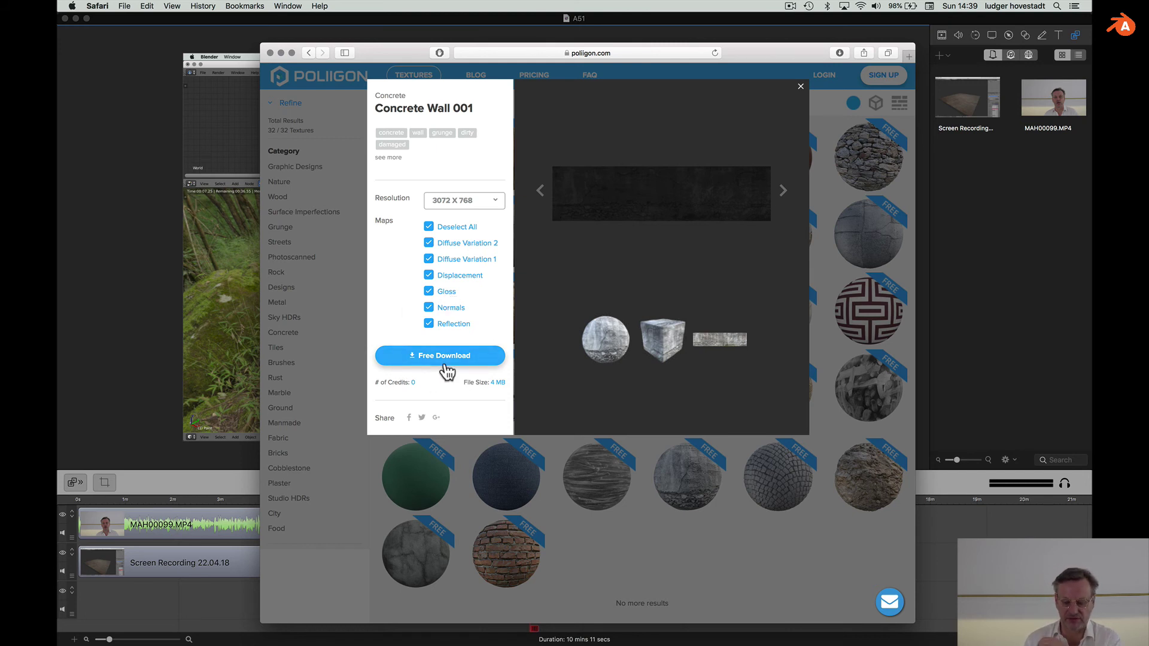
pyautogui.click(706, 552)
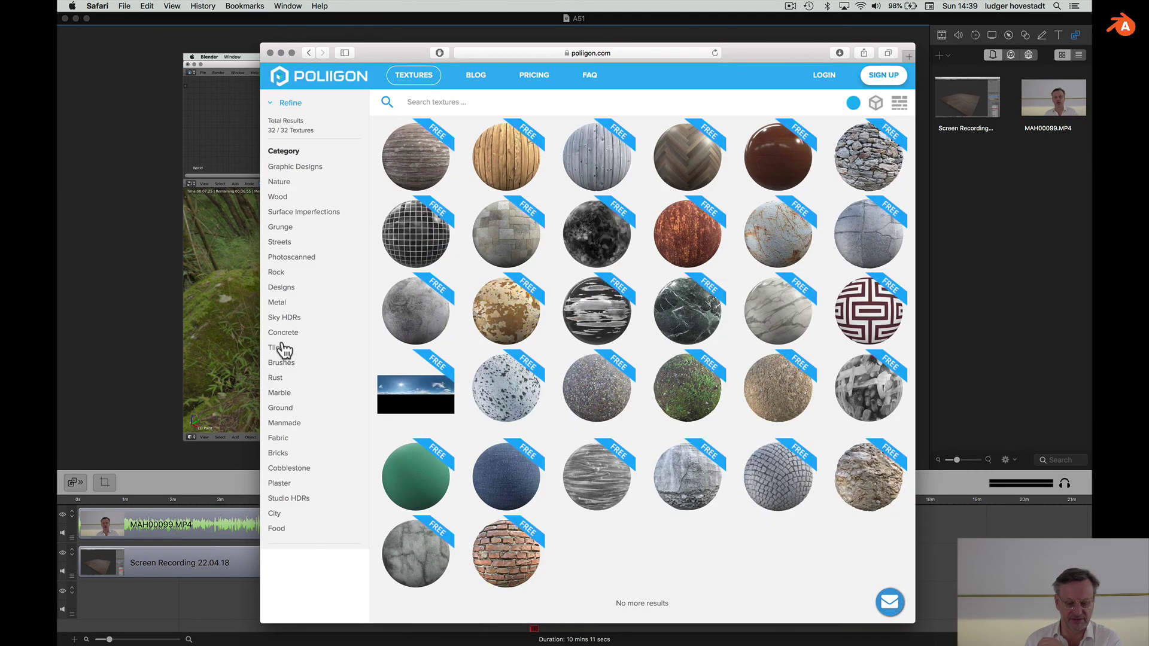
# - Choose Concrete in the Category list to filter the library
pyautogui.click(283, 333)
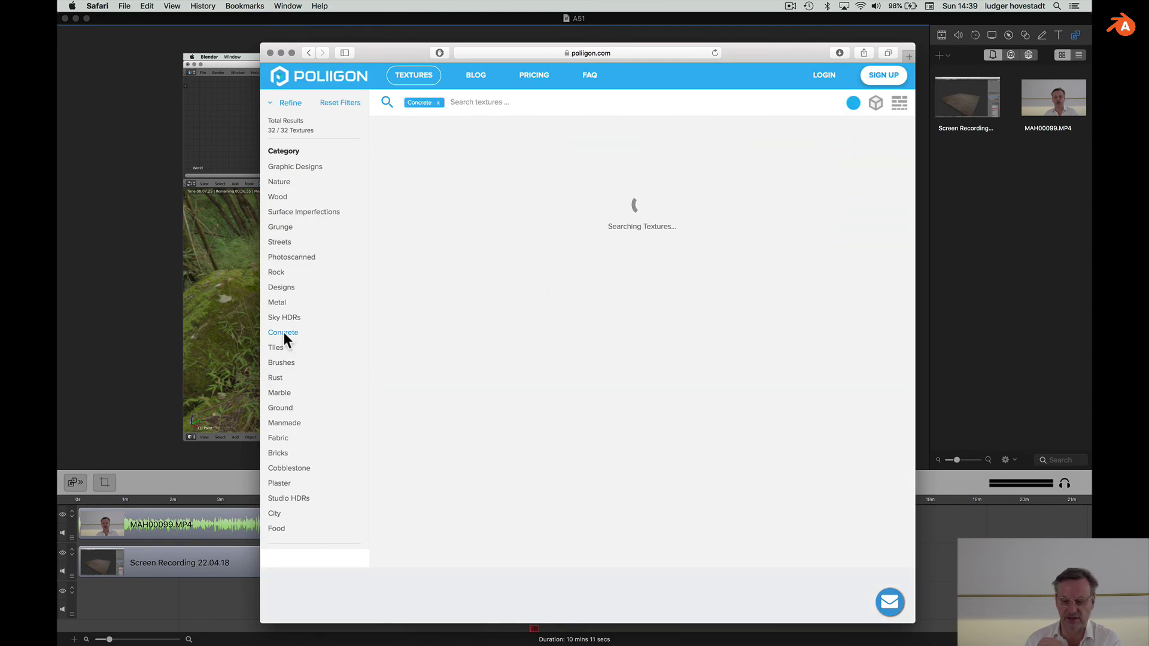